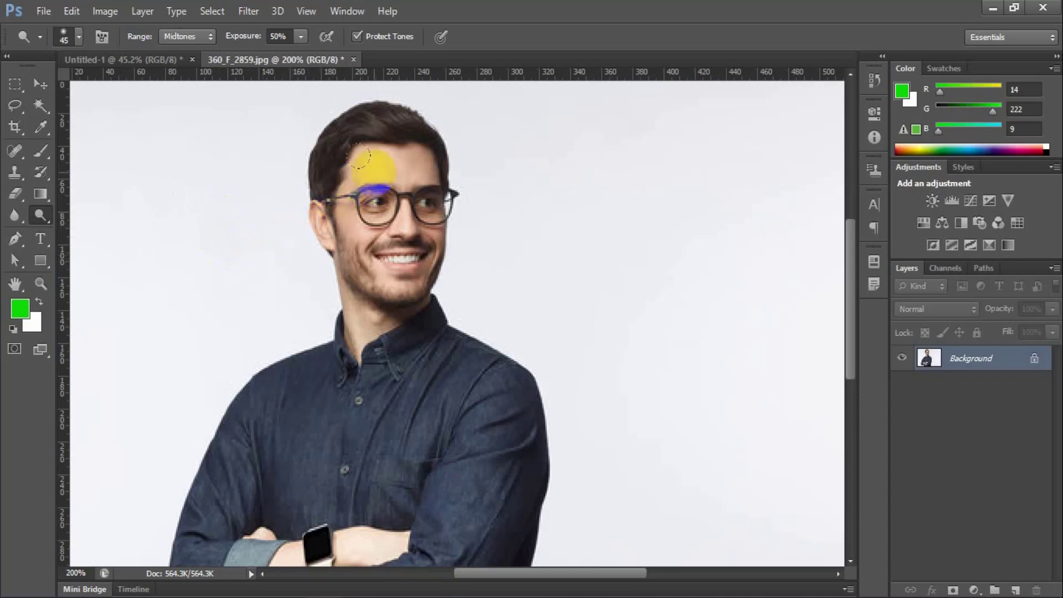
Step: Try brightening the man's forehead with the Dodge tool and undo the strokes
mouse_move(356, 167)
mouse_down()
mouse_move(399, 151)
mouse_move(346, 168)
mouse_move(321, 207)
mouse_move(406, 185)
mouse_move(417, 195)
mouse_move(350, 240)
mouse_move(422, 231)
mouse_move(351, 297)
mouse_move(398, 220)
mouse_move(409, 152)
mouse_move(388, 146)
mouse_move(419, 155)
mouse_move(374, 145)
mouse_move(337, 167)
mouse_up()
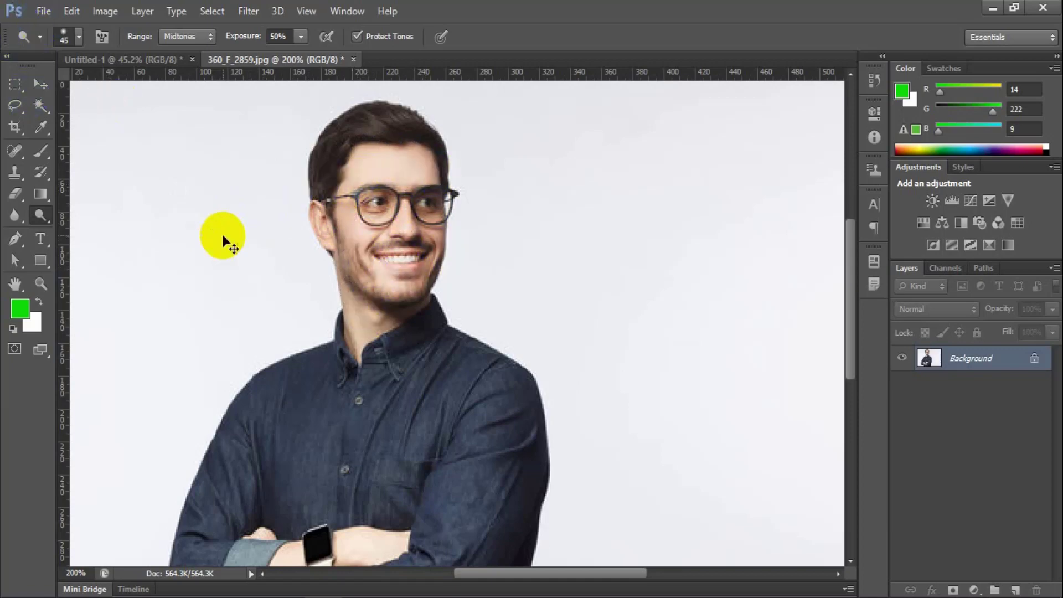
key(ctrl+alt+z)
key(ctrl+alt+z)
key(ctrl+alt+z)
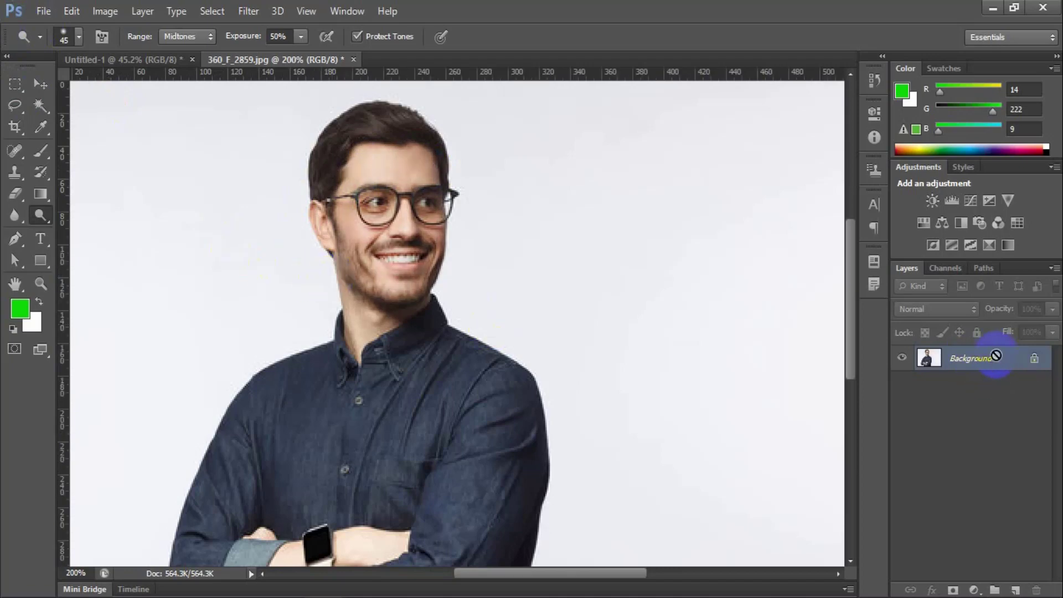
Step: Duplicate the Background layer and brighten the man's face on the copy with the Dodge tool at 50% exposure
key(ctrl+j)
mouse_move(437, 261)
mouse_down()
mouse_move(381, 238)
mouse_move(382, 188)
mouse_up()
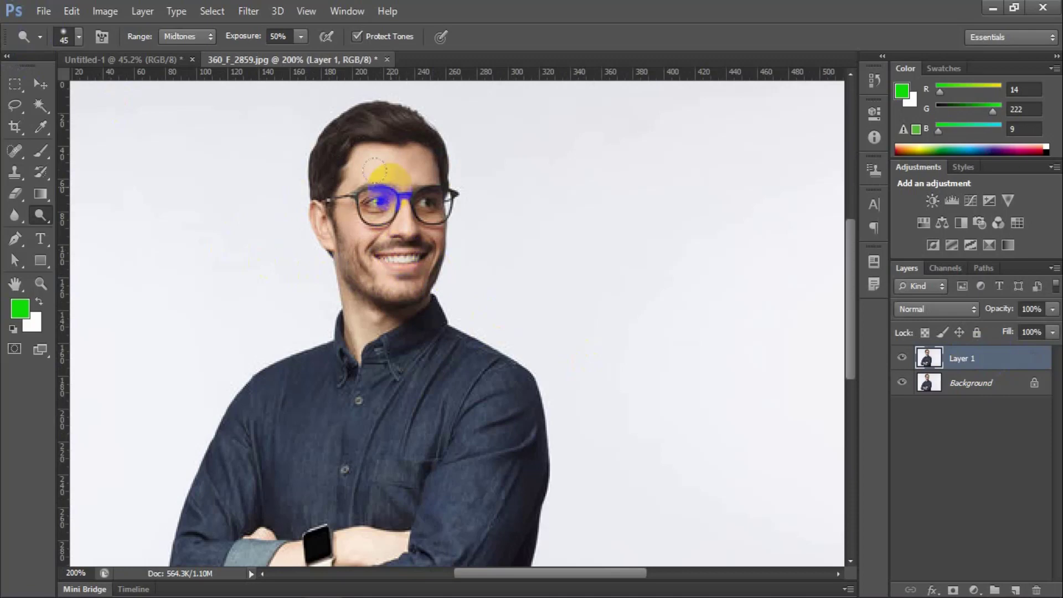
right_click(40, 215)
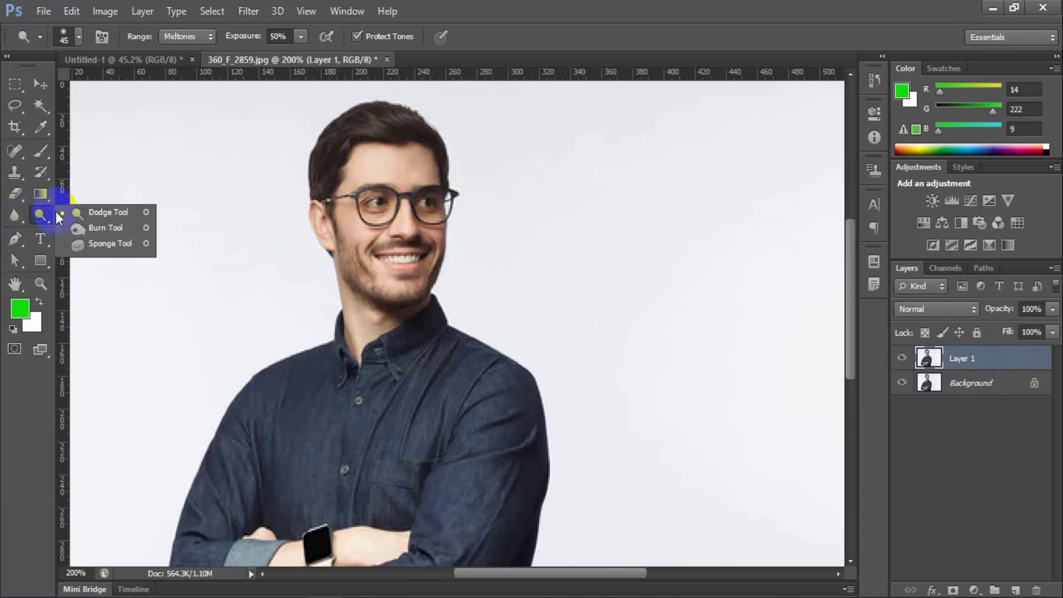
click(104, 209)
mouse_move(417, 170)
mouse_down()
mouse_move(334, 154)
mouse_move(399, 163)
mouse_move(335, 168)
mouse_move(316, 189)
mouse_move(422, 202)
mouse_up()
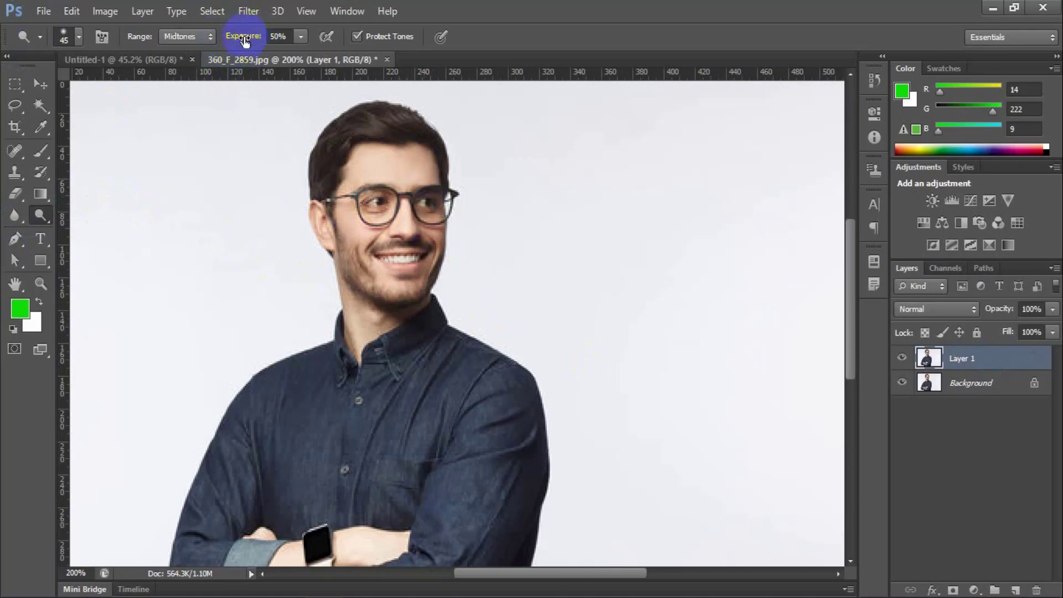
Step: Lower the Dodge tool's exposure to 35%, then switch to the Move tool
click(301, 37)
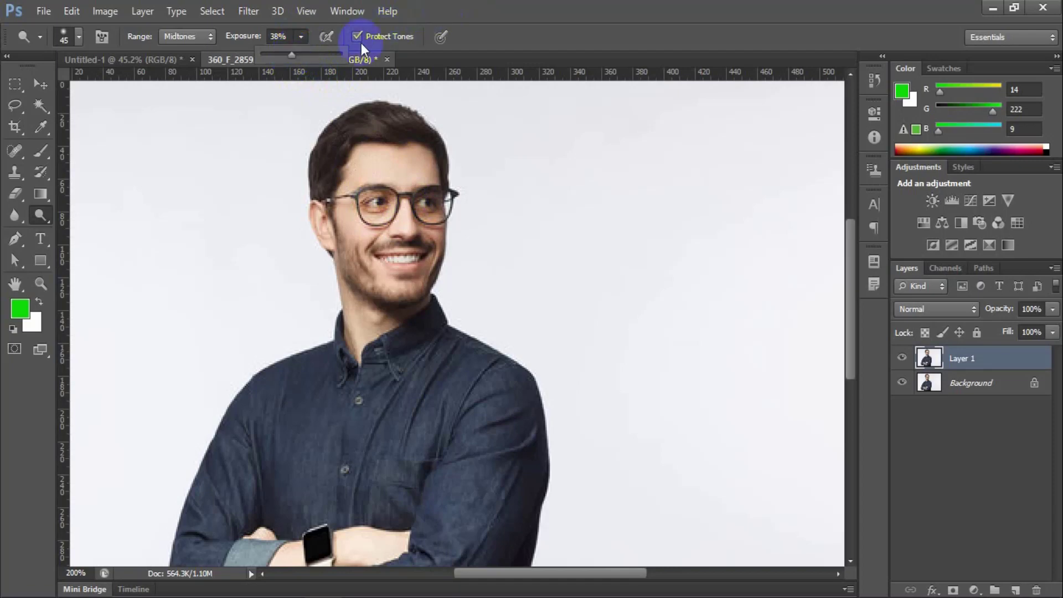
click(522, 2)
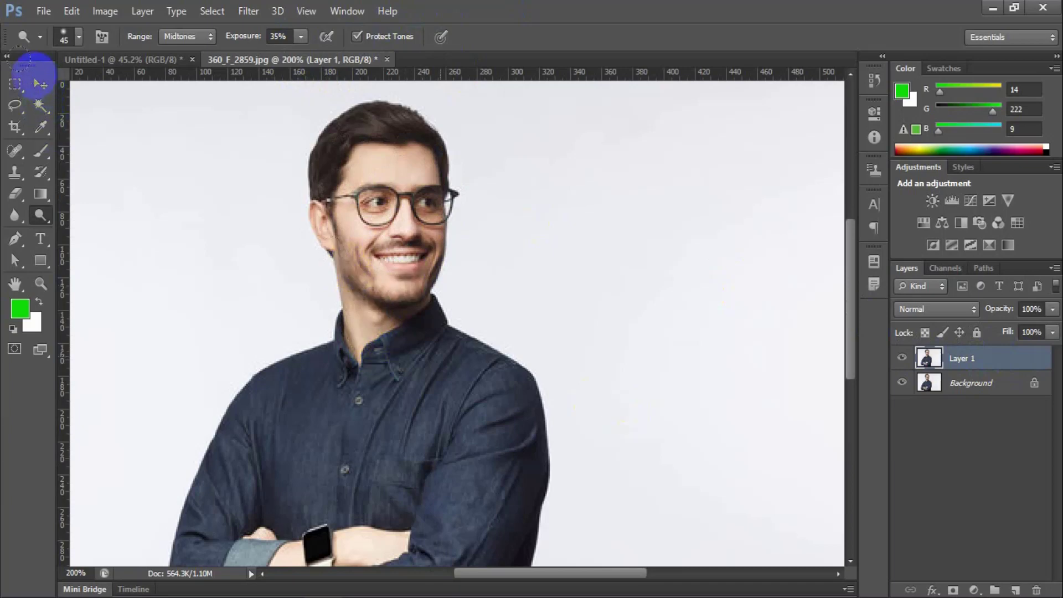
key(v)
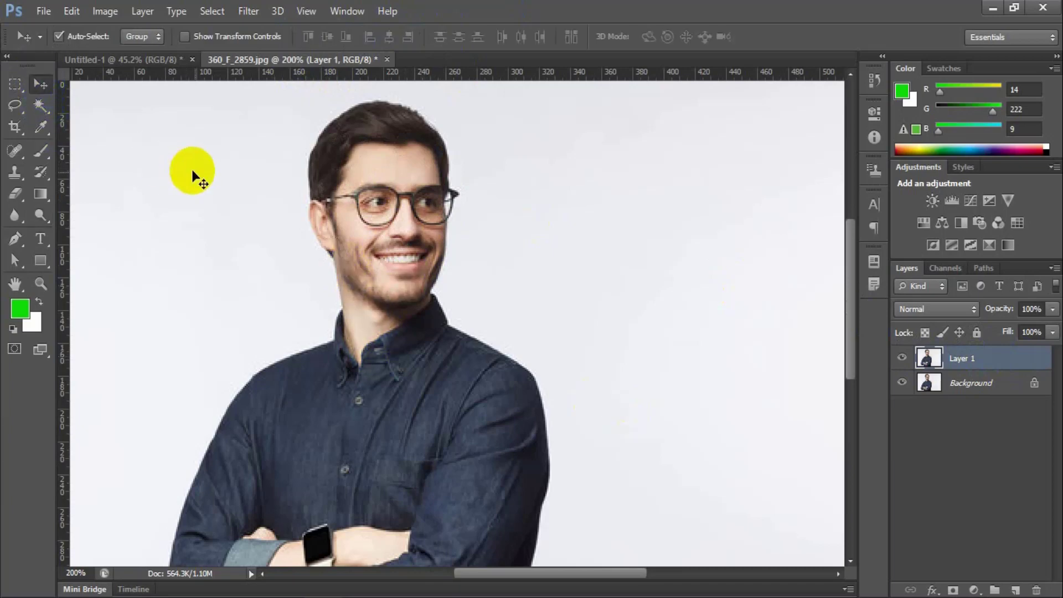
Step: Toggle the visibility of Layer 1 repeatedly to compare the brightened face with the original
click(902, 358)
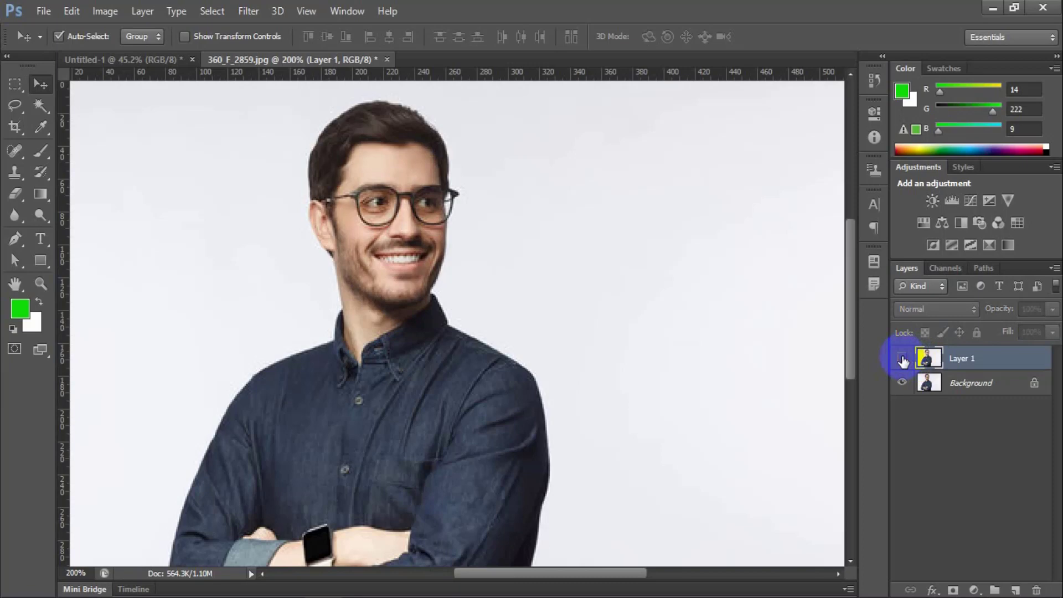
click(902, 359)
click(903, 359)
click(903, 359)
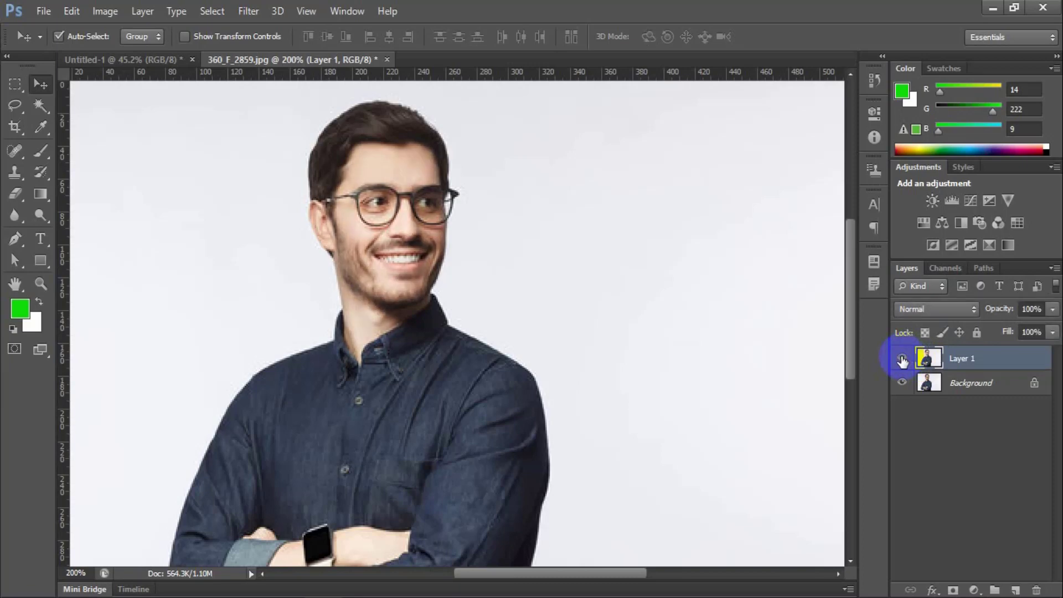
click(902, 358)
click(43, 247)
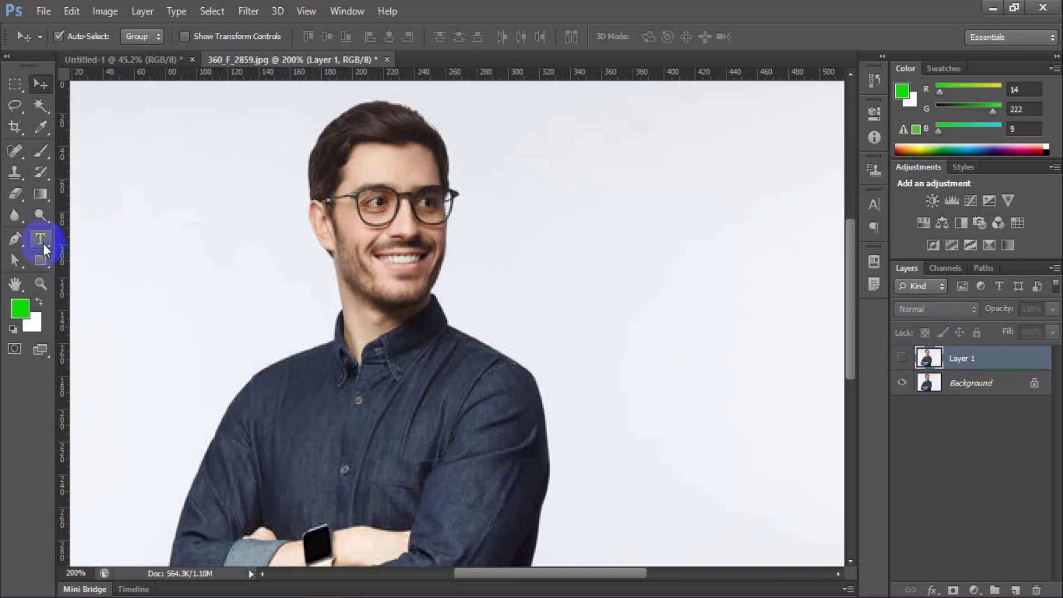
click(901, 359)
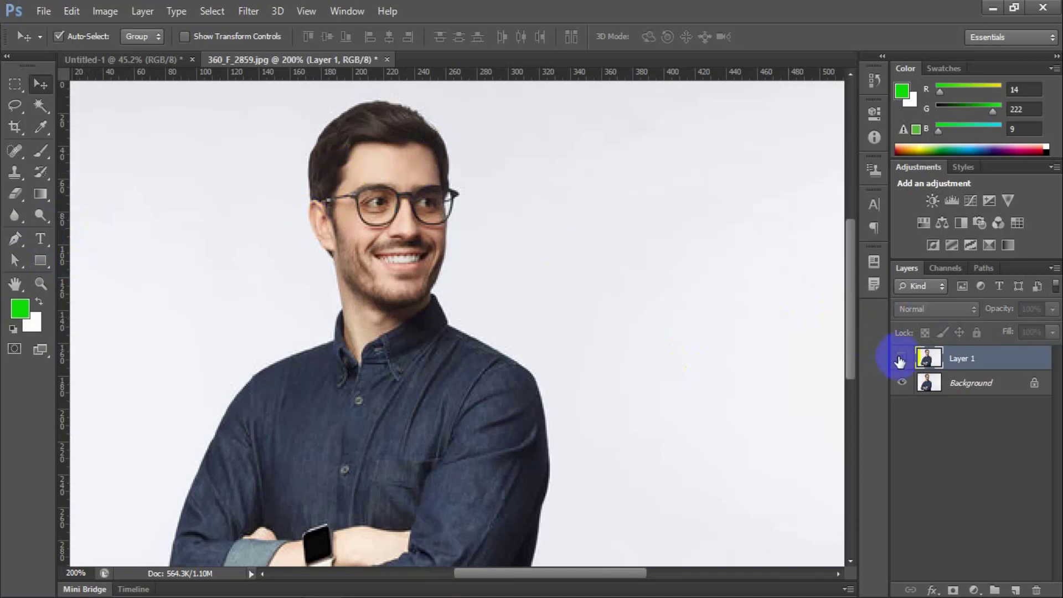
click(902, 360)
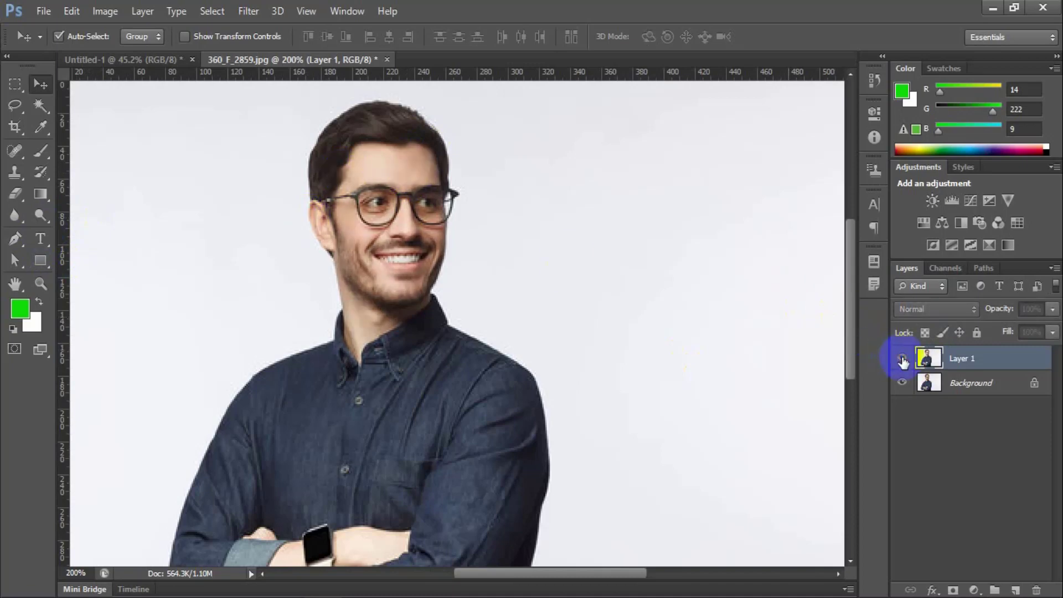
click(903, 359)
click(903, 359)
click(903, 359)
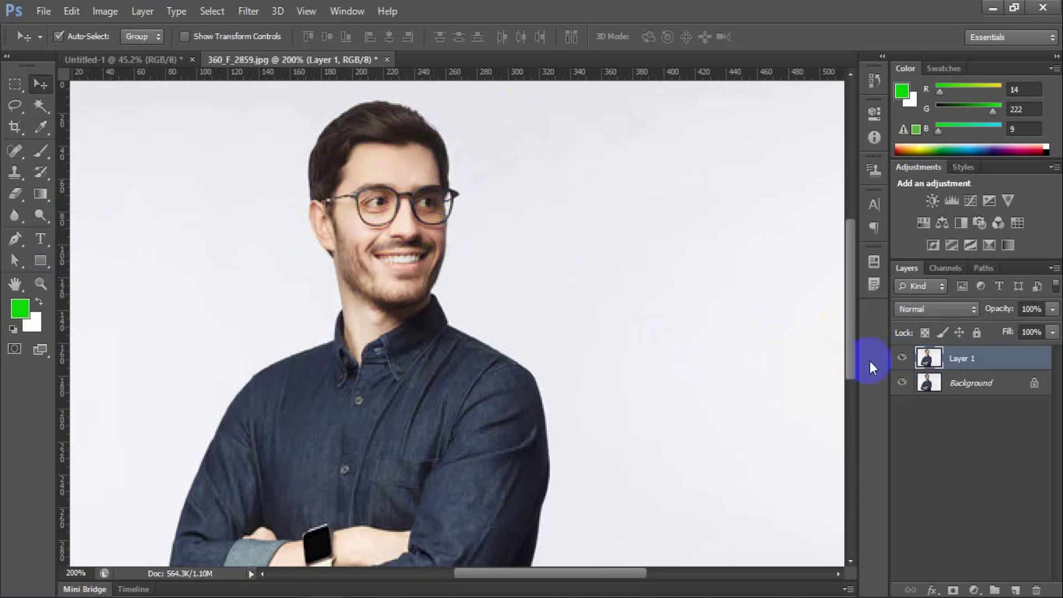
click(902, 359)
click(902, 359)
click(903, 359)
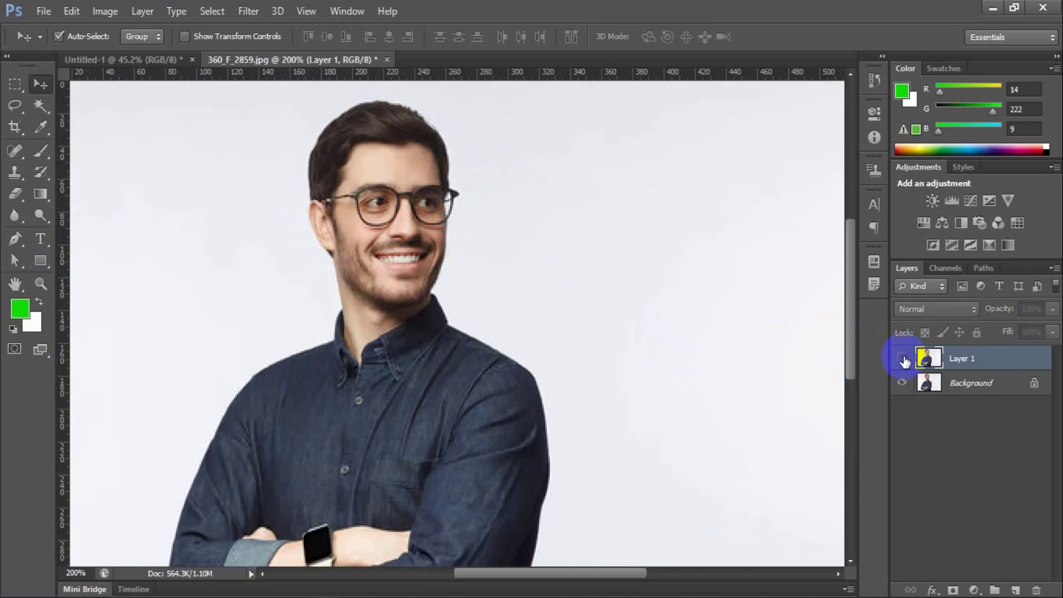
click(903, 359)
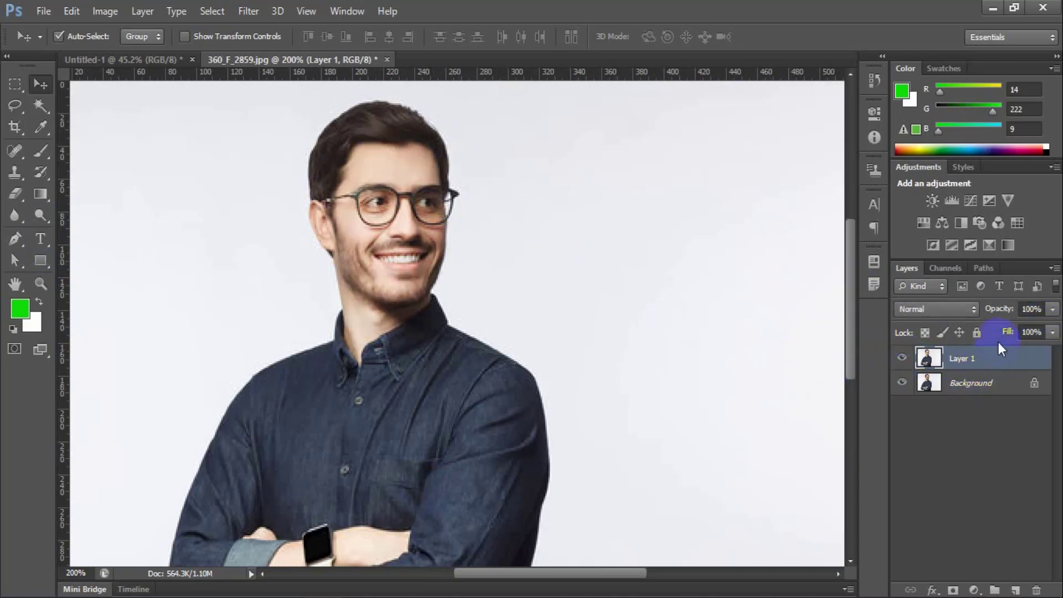
Step: Delete the brightened Layer 1 and make a fresh duplicate of the Background layer
key(Delete)
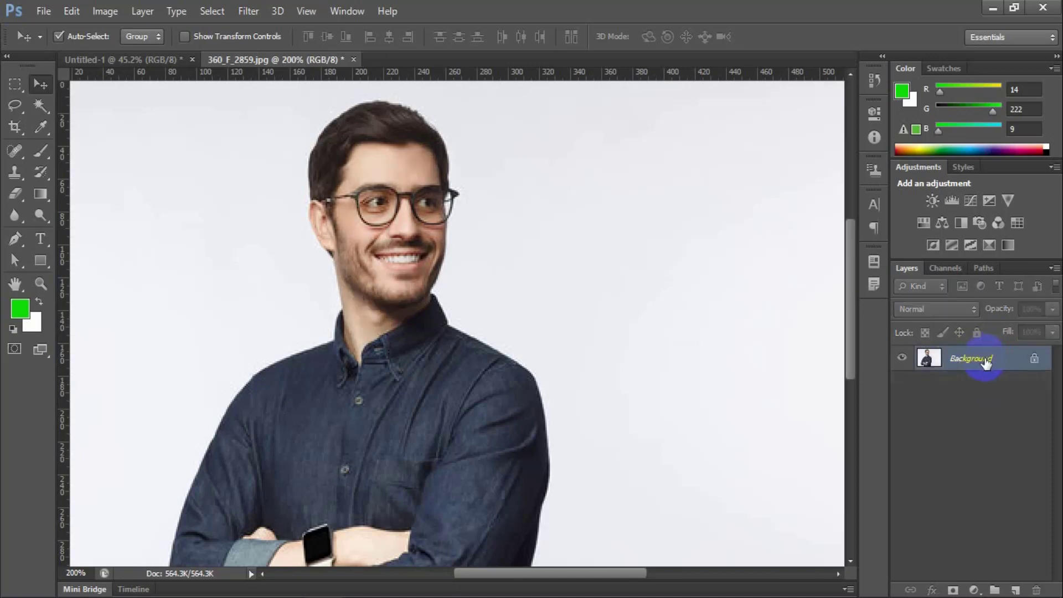
key(ctrl+j)
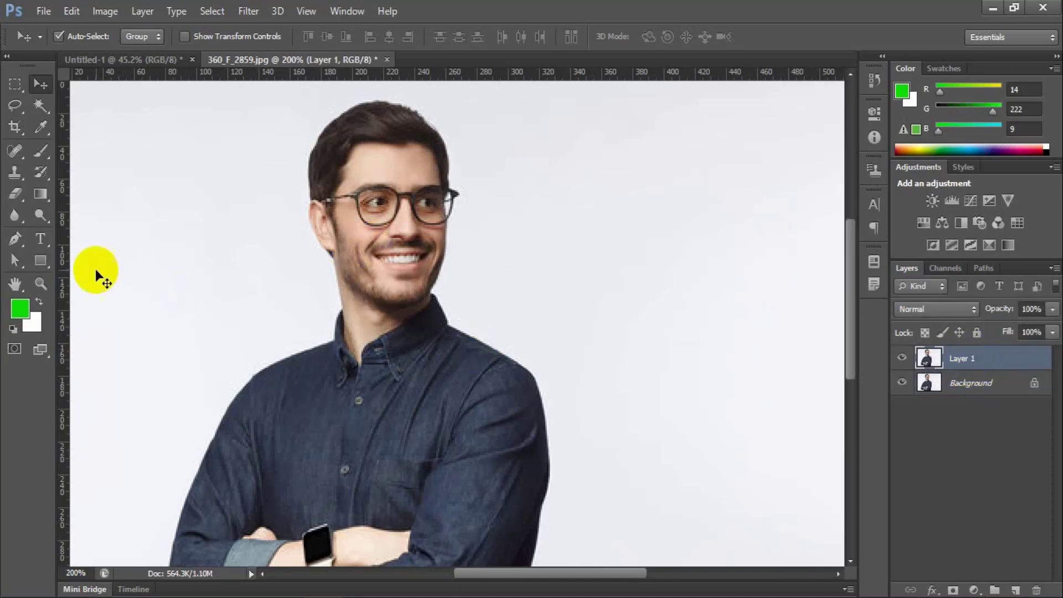
Step: Activate the Dodge tool and choose the soft round brush at 45 px with 0% hardness
drag(38, 218, 107, 231)
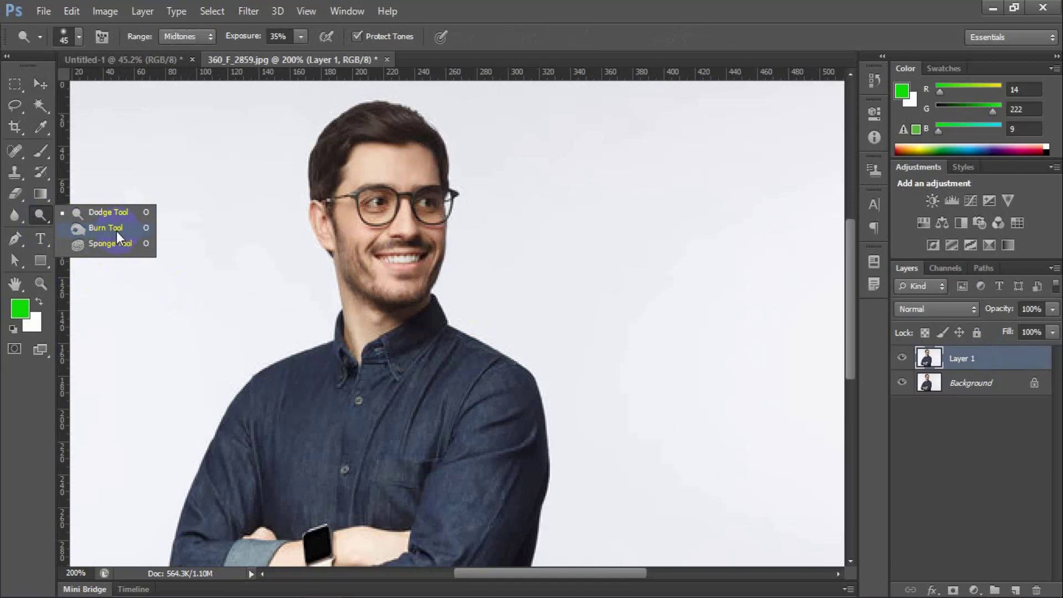
drag(110, 211, 111, 211)
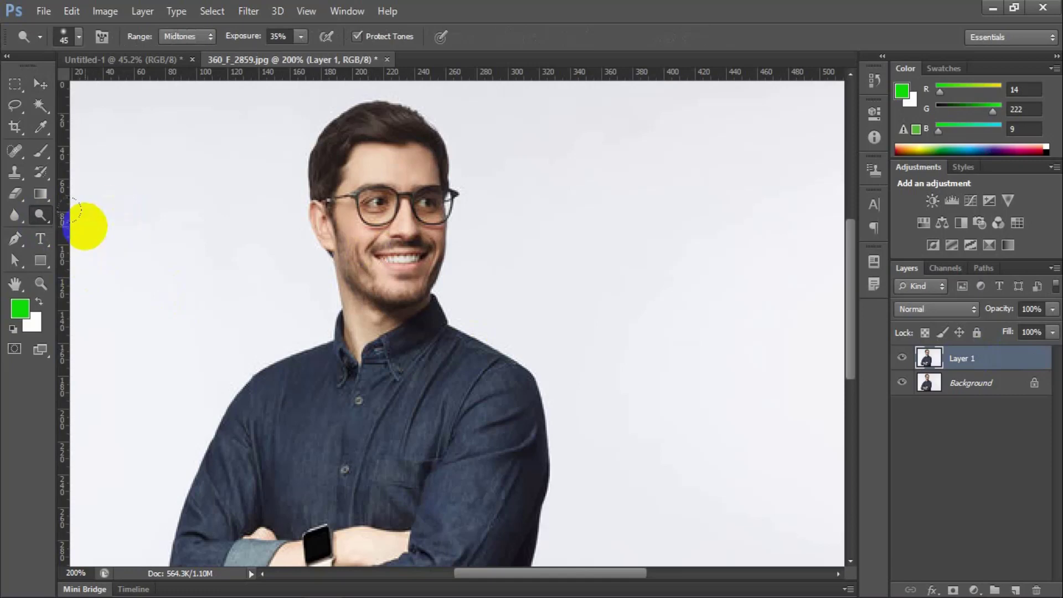
click(77, 35)
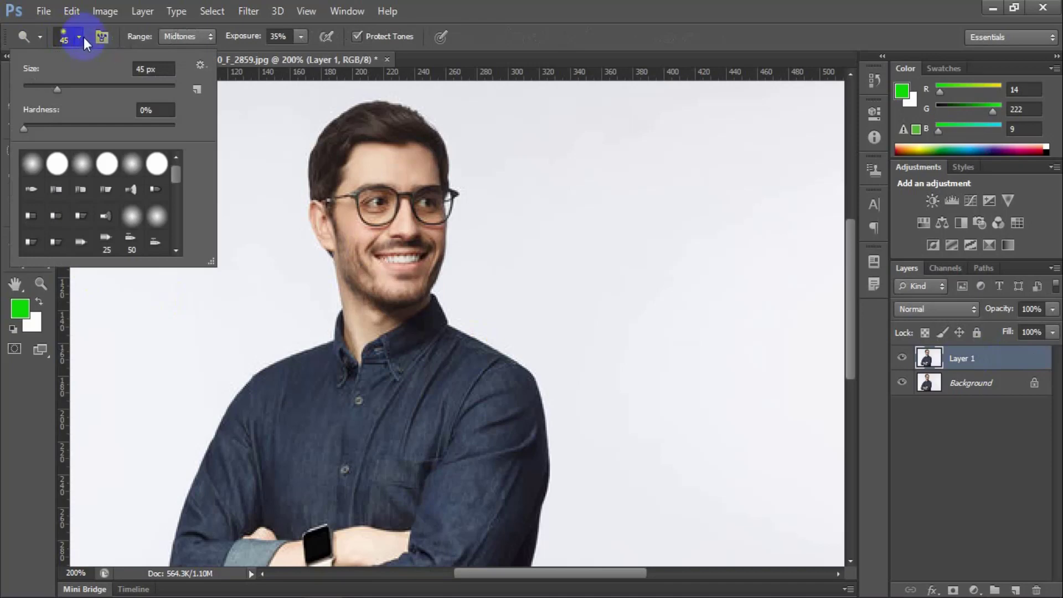
click(82, 33)
click(80, 32)
click(80, 32)
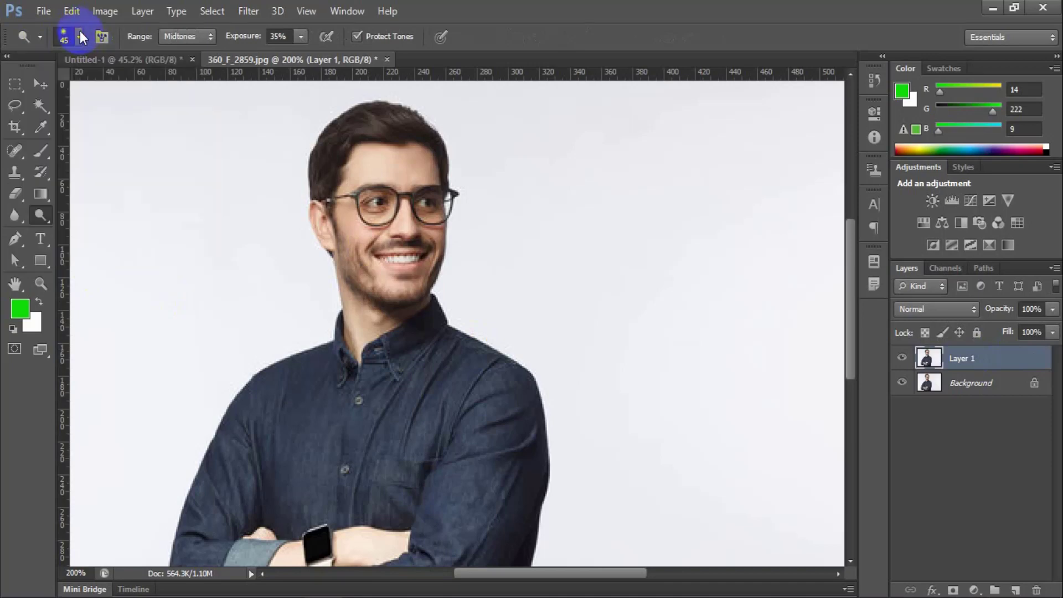
click(78, 37)
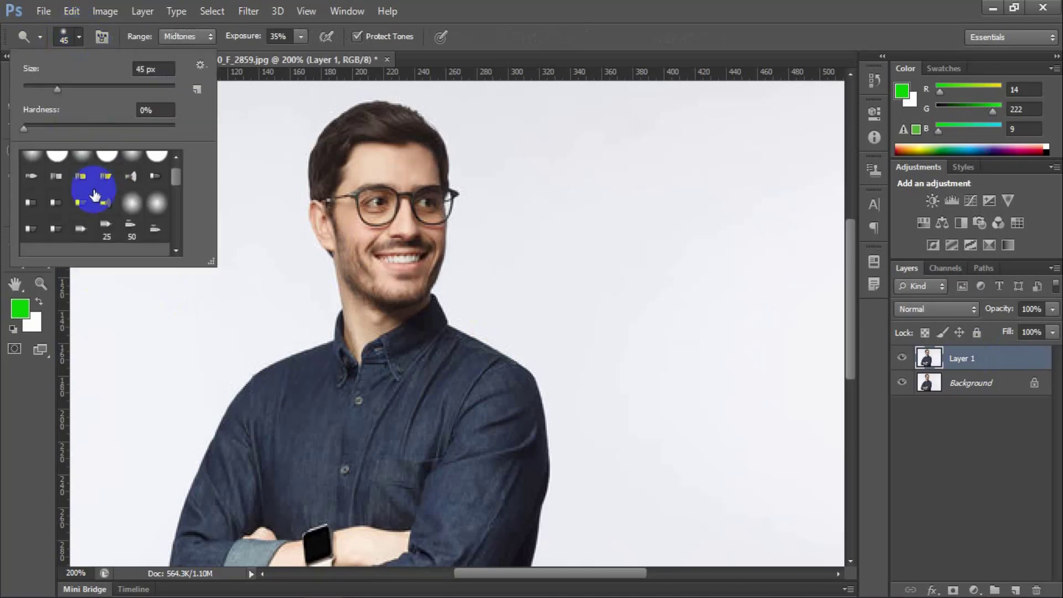
scroll(94, 194, up, 1)
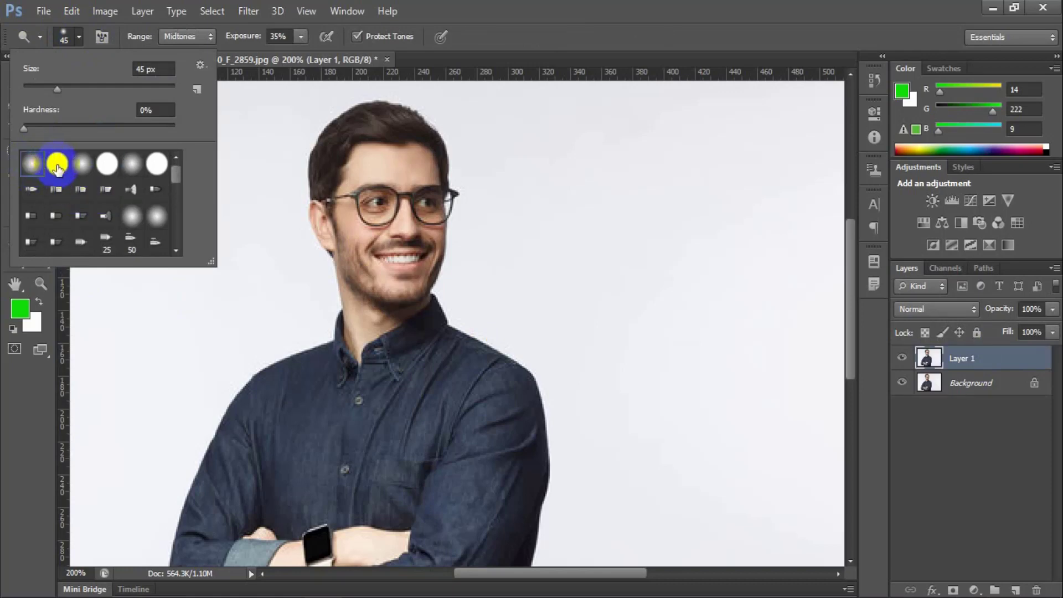
click(33, 162)
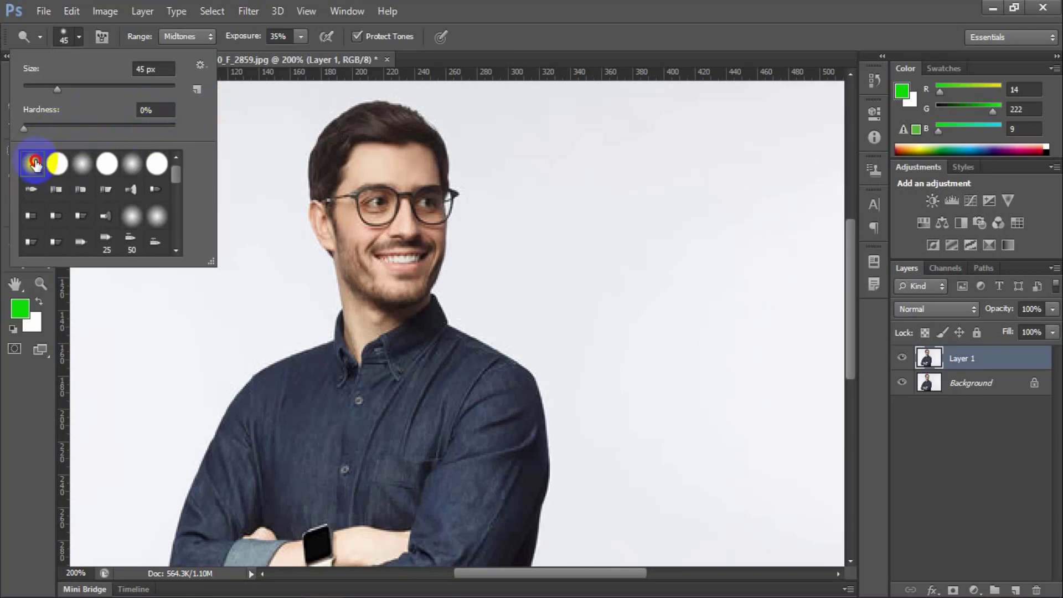
click(448, 225)
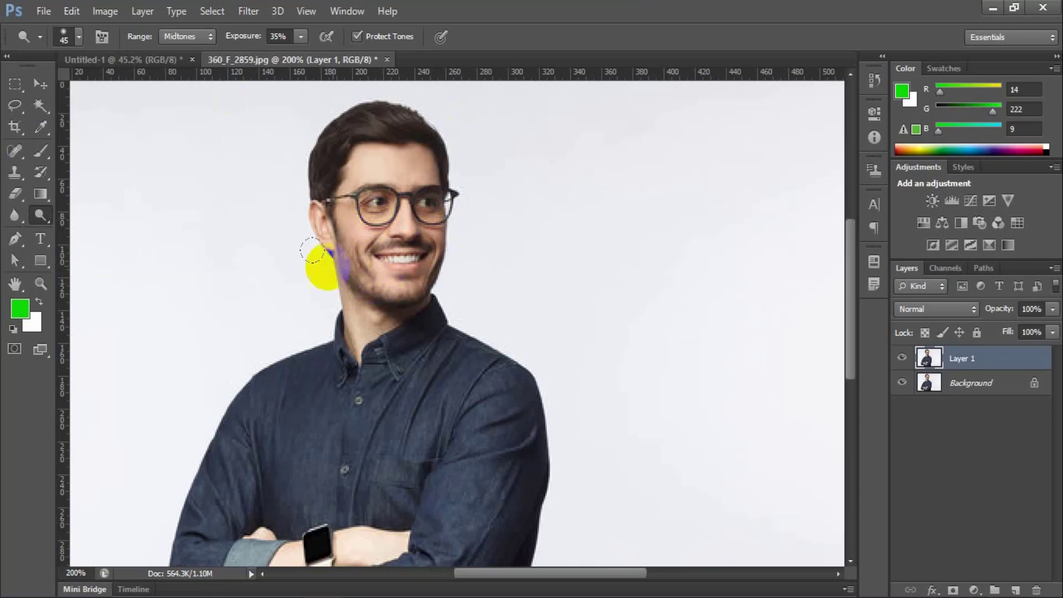
Step: Darken the man's face and neck on Layer 1 with the Burn tool, using Midtones at 50% exposure
click(37, 216)
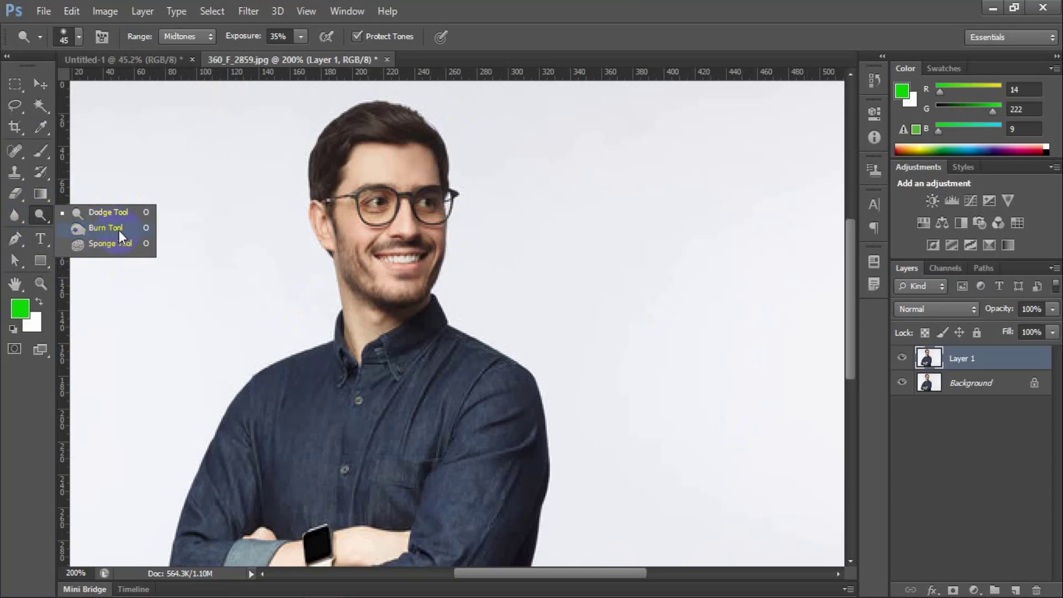
click(119, 231)
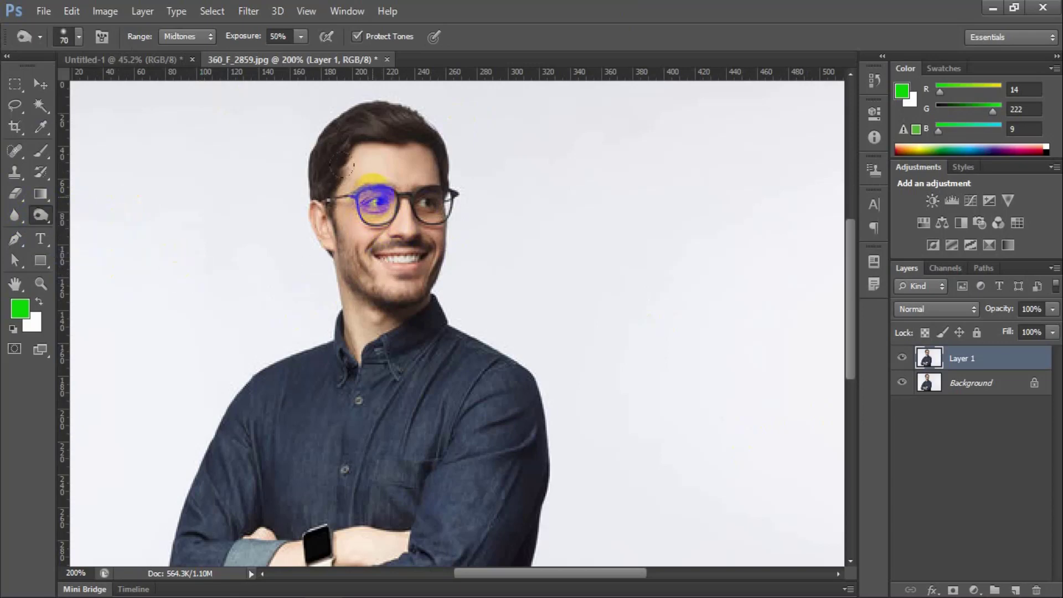
mouse_move(424, 175)
mouse_down()
mouse_move(377, 171)
mouse_move(351, 185)
mouse_move(377, 197)
mouse_move(378, 265)
mouse_move(316, 138)
mouse_up()
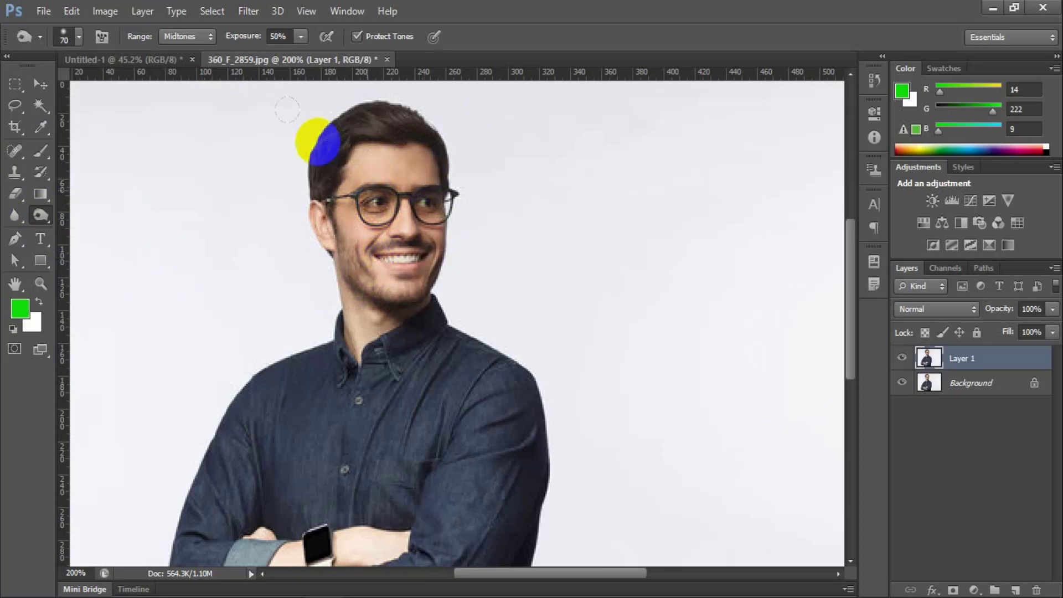
click(301, 38)
mouse_move(357, 265)
mouse_down()
mouse_move(400, 308)
mouse_move(389, 169)
mouse_move(388, 295)
mouse_move(372, 228)
mouse_move(359, 268)
mouse_up()
mouse_move(390, 302)
mouse_down()
mouse_move(360, 349)
mouse_move(364, 403)
mouse_move(381, 339)
mouse_up()
mouse_move(350, 307)
mouse_down()
mouse_move(376, 200)
mouse_move(435, 204)
mouse_move(445, 238)
mouse_up()
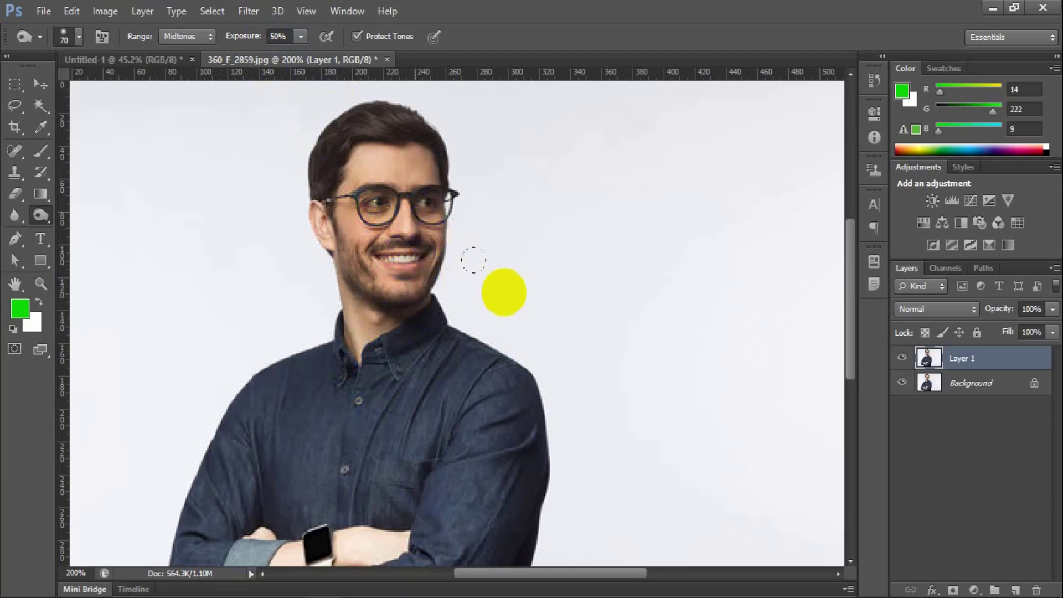
Step: Toggle Layer 1 off and on to compare the burned face with the original
click(902, 360)
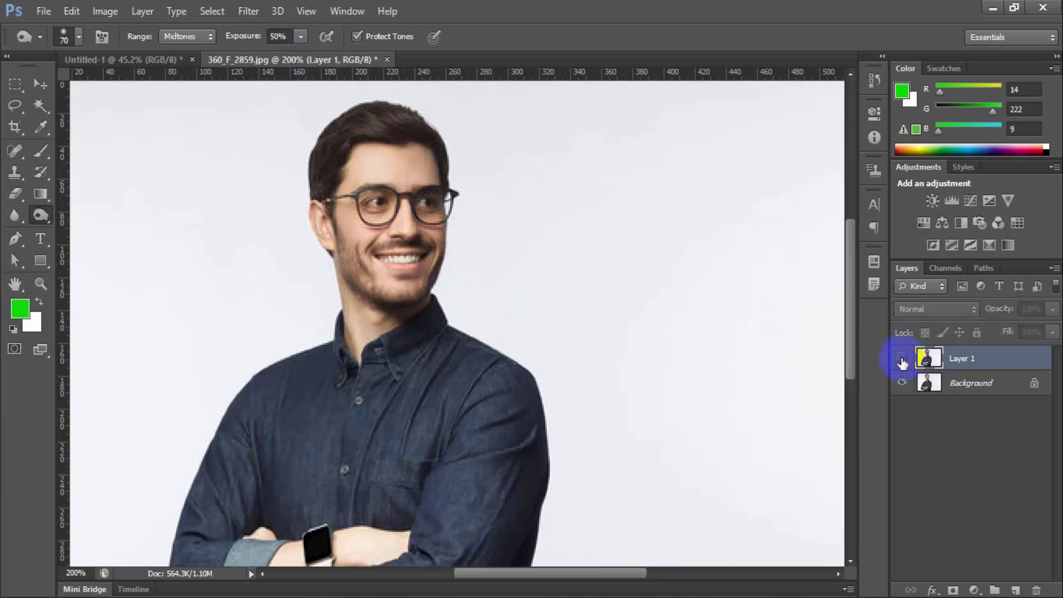
click(902, 361)
click(901, 361)
click(901, 360)
click(901, 361)
click(901, 360)
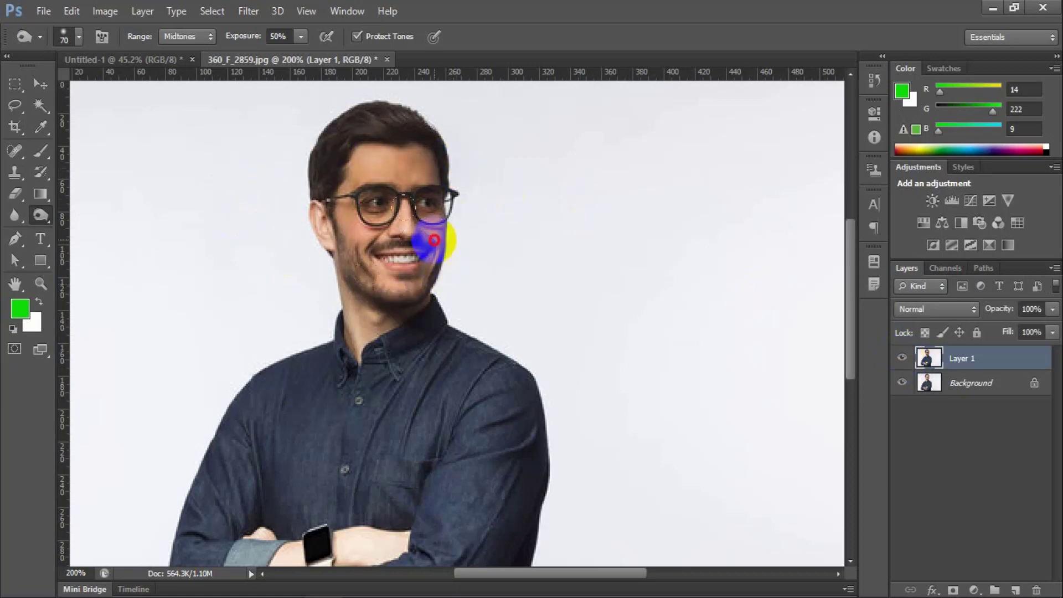
Step: Burn the neck and ear areas further and compare Layer 1 with the original photo
drag(370, 351, 365, 368)
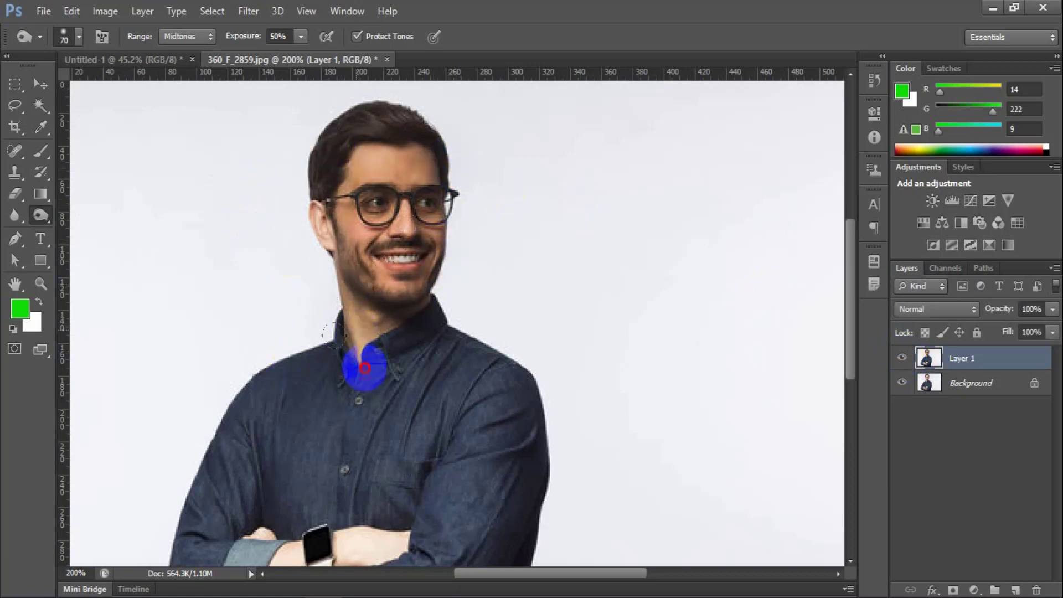
drag(321, 238, 322, 230)
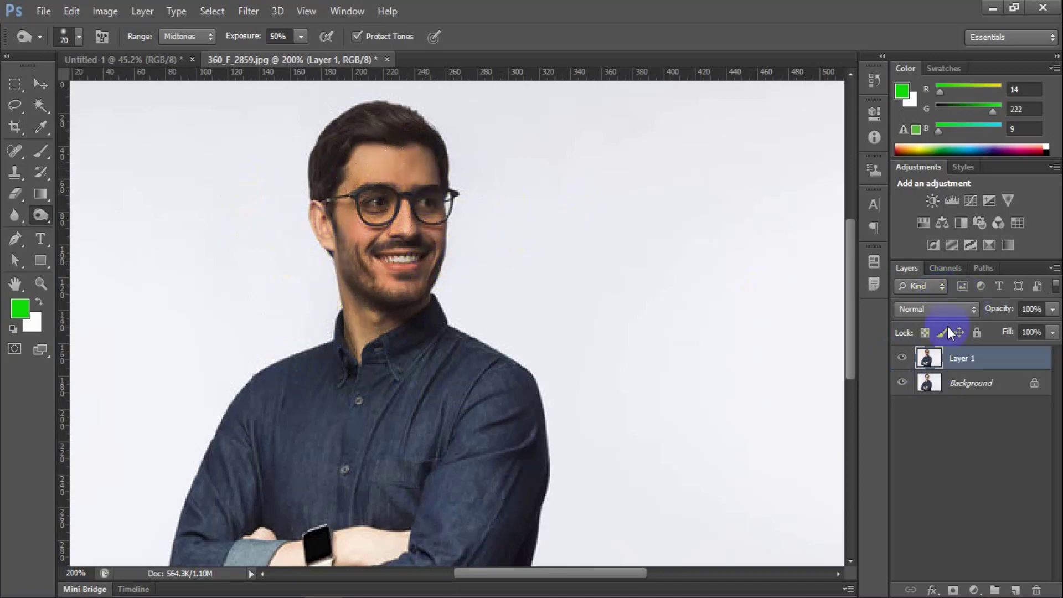
click(901, 358)
click(901, 359)
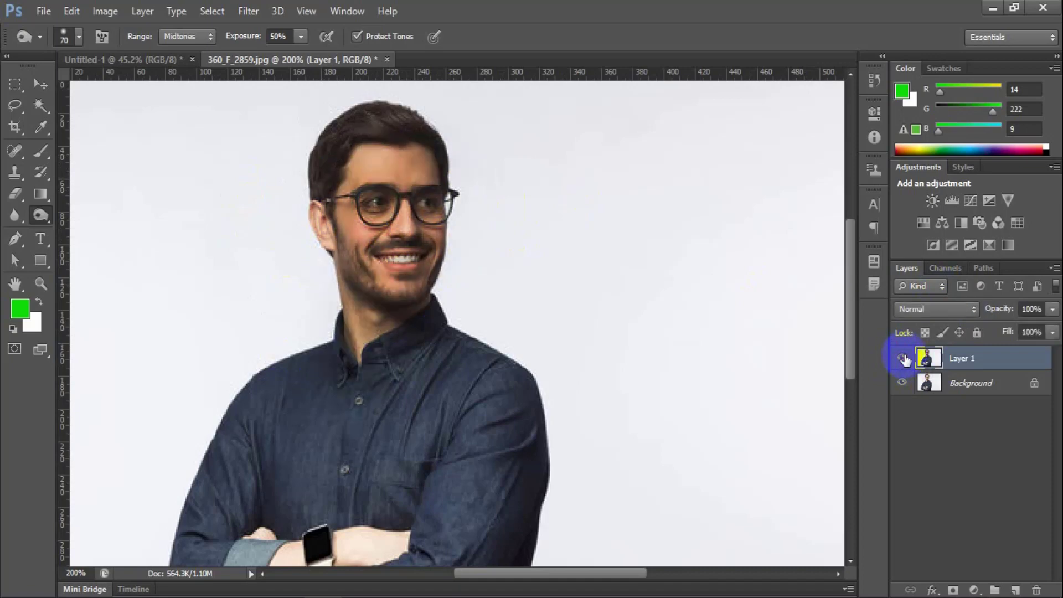
Step: Toggle Layer 1's visibility several times to compare the burned face and neck with the original photo
click(904, 359)
click(904, 359)
click(903, 359)
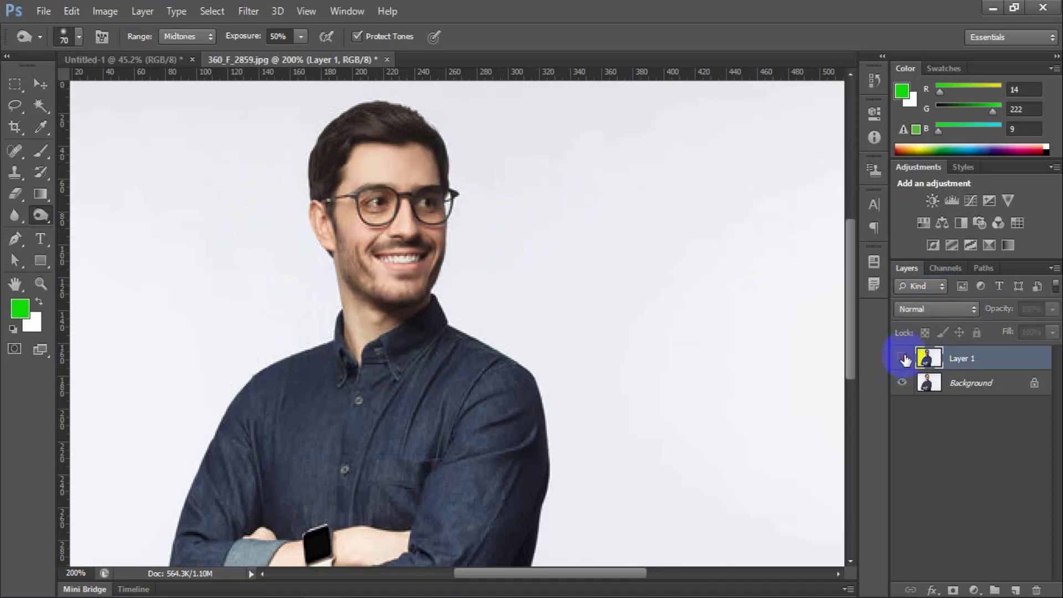
click(904, 360)
Step: Darken the shirt and crossed forearms on Layer 1 with the Burn tool, using Midtones at 50% exposure
scroll(462, 399, down, 3)
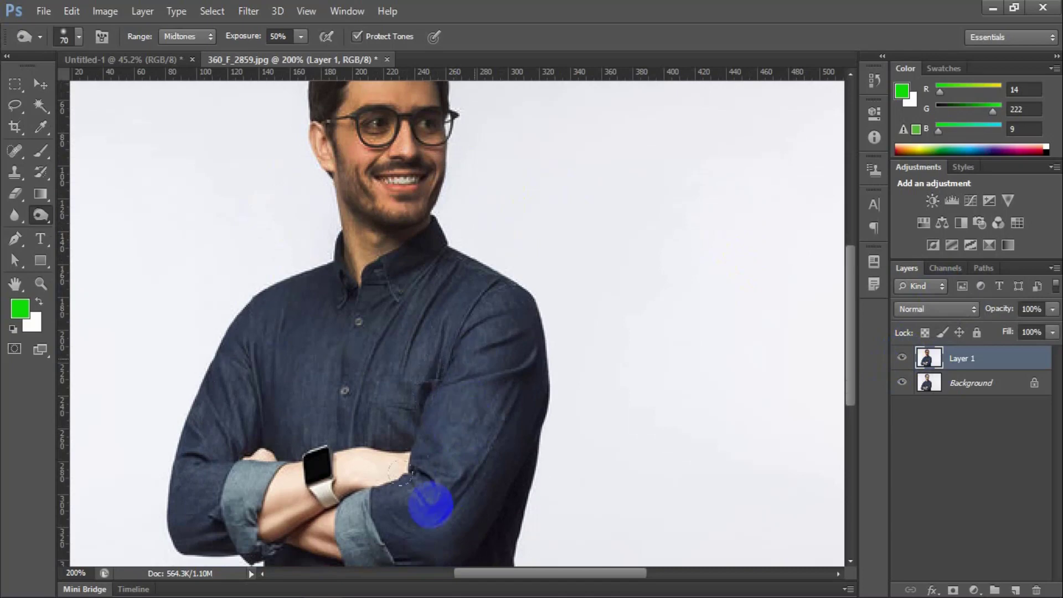
mouse_move(434, 355)
mouse_down()
mouse_move(354, 411)
mouse_move(240, 451)
mouse_move(256, 549)
mouse_move(451, 404)
mouse_move(217, 390)
mouse_move(485, 334)
mouse_move(434, 546)
mouse_up()
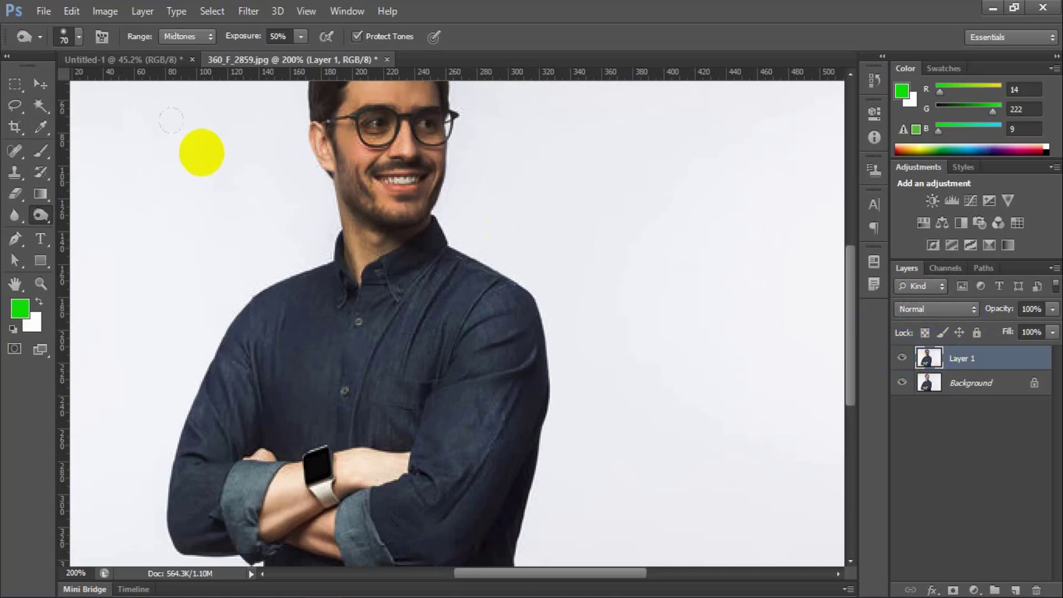
Step: Switch to the Move tool, compare Layer 1 with the Background once more, and delete Layer 1
click(40, 83)
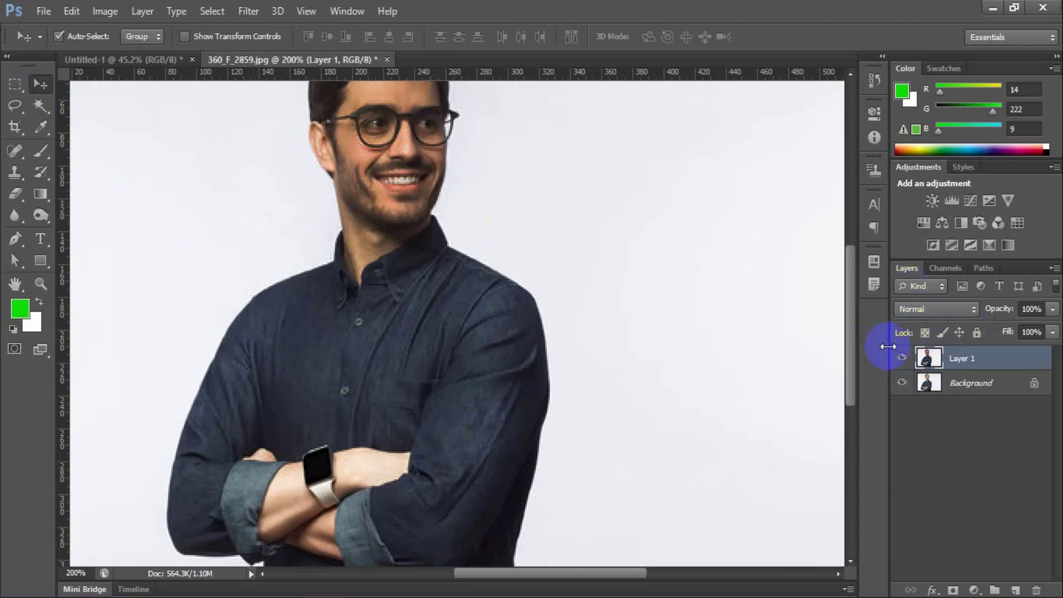
click(902, 358)
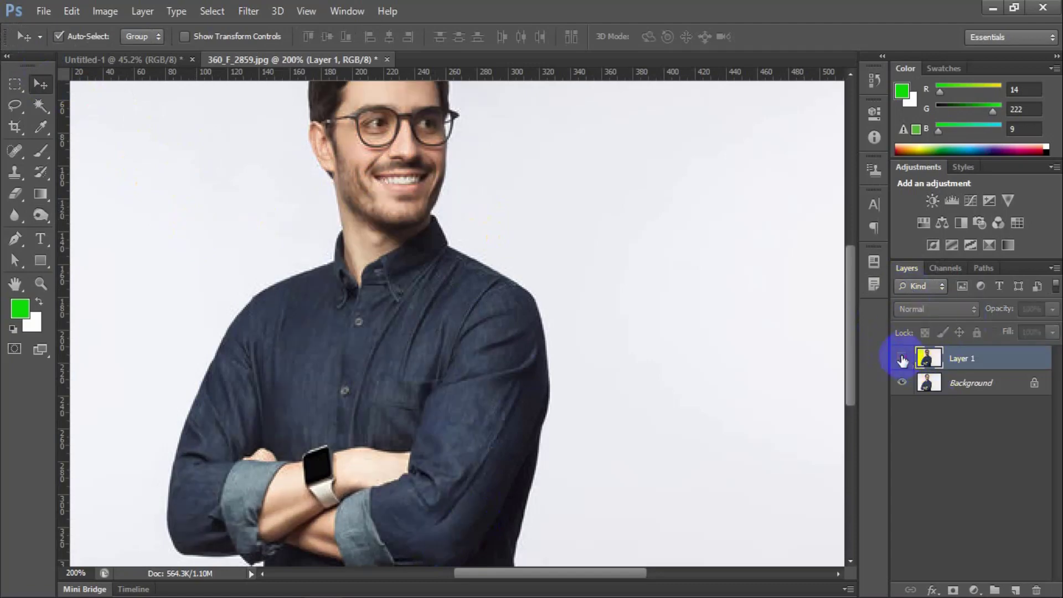
click(902, 359)
click(902, 359)
click(902, 359)
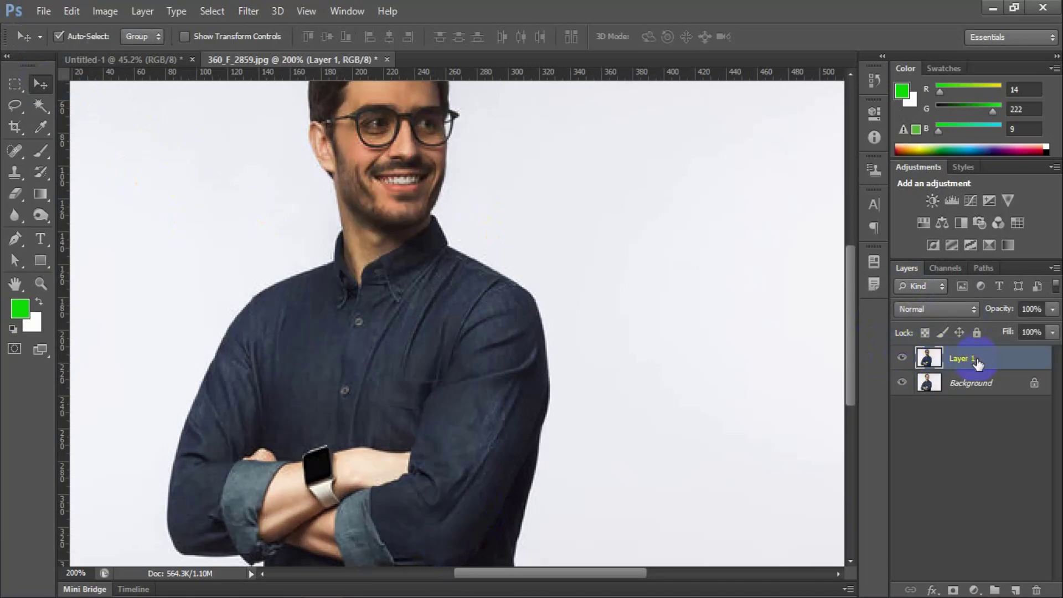
key(Delete)
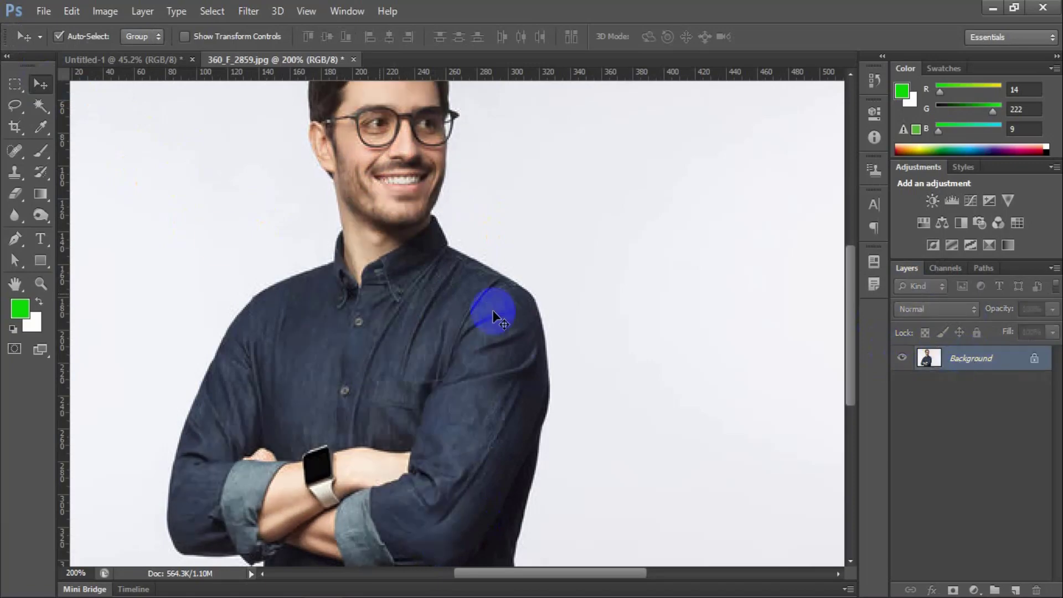
Step: Desaturate the shadowed side of the man's face and neck on the Background with the Sponge tool at 50% flow
click(40, 215)
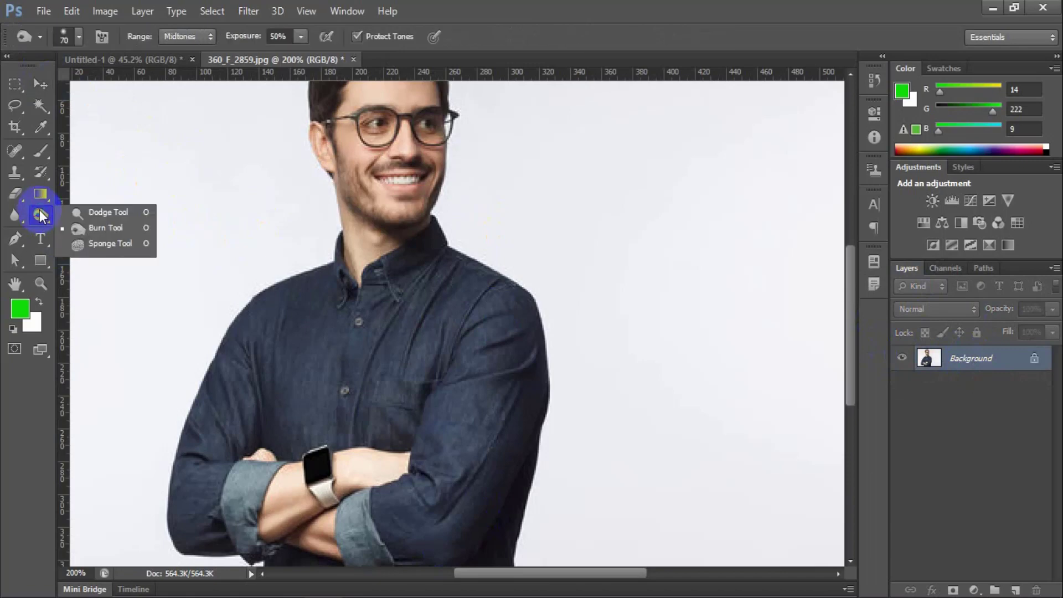
click(101, 243)
scroll(387, 221, up, 3)
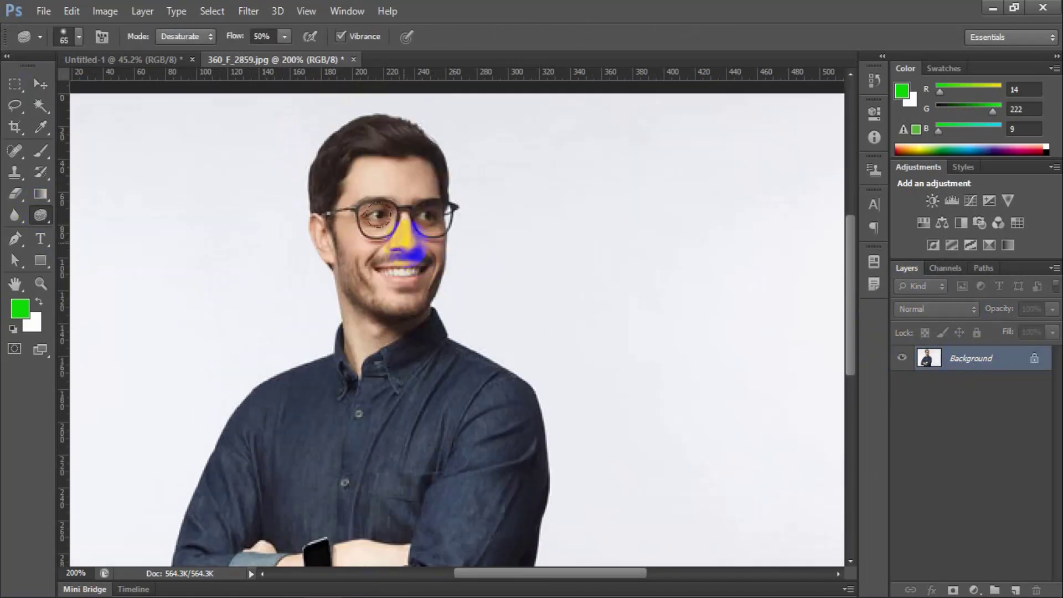
scroll(352, 201, up, 1)
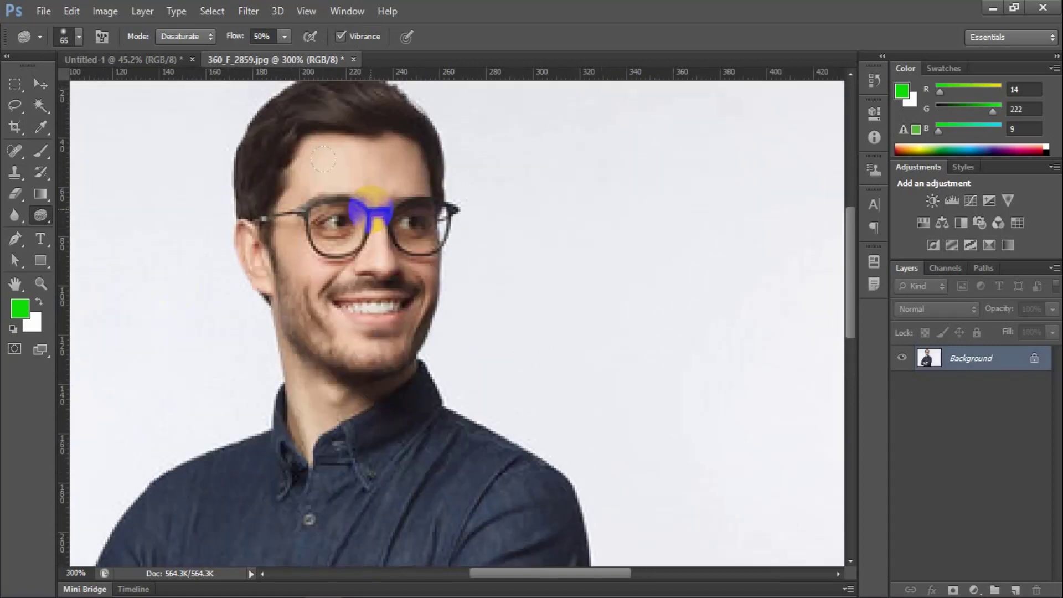
drag(295, 202, 254, 217)
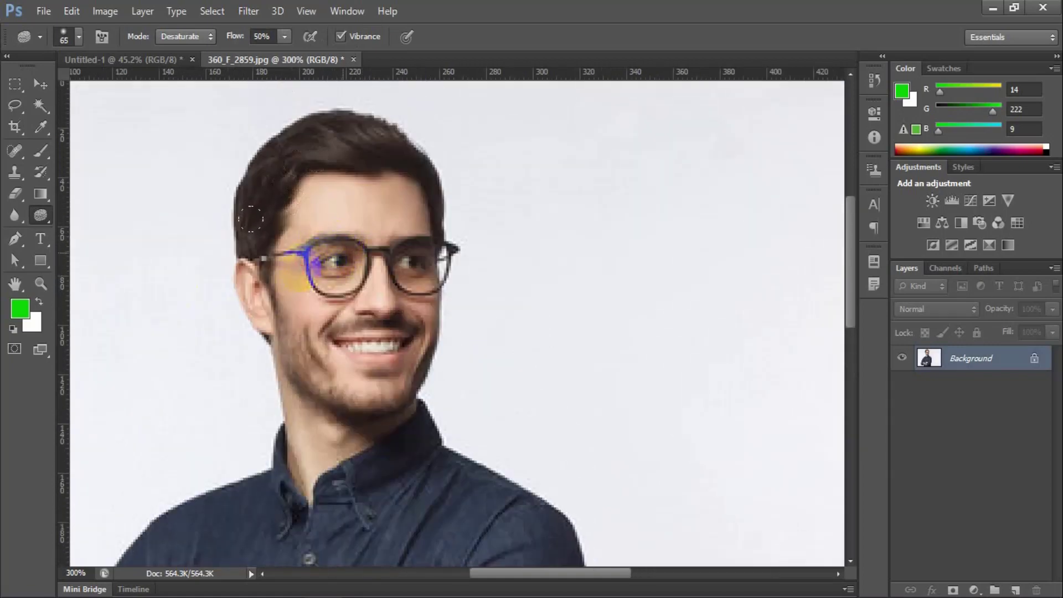
mouse_move(340, 275)
mouse_down()
mouse_move(321, 279)
mouse_move(340, 243)
mouse_move(320, 252)
mouse_move(339, 264)
mouse_move(314, 248)
mouse_move(337, 251)
mouse_move(308, 260)
mouse_move(315, 208)
mouse_move(301, 301)
mouse_move(304, 237)
mouse_move(296, 260)
mouse_move(297, 491)
mouse_move(284, 221)
mouse_move(291, 454)
mouse_move(271, 354)
mouse_up()
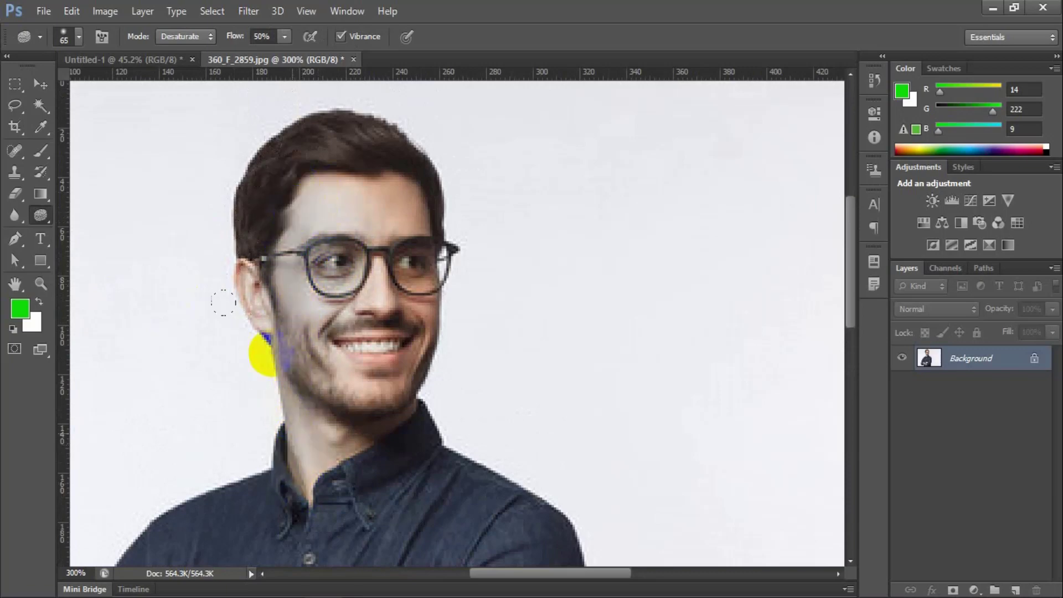
Step: Desaturate the hand and forearm wearing the watch with the Sponge tool, and finish with the Move tool active
scroll(258, 369, down, 2)
key(ctrl+minus)
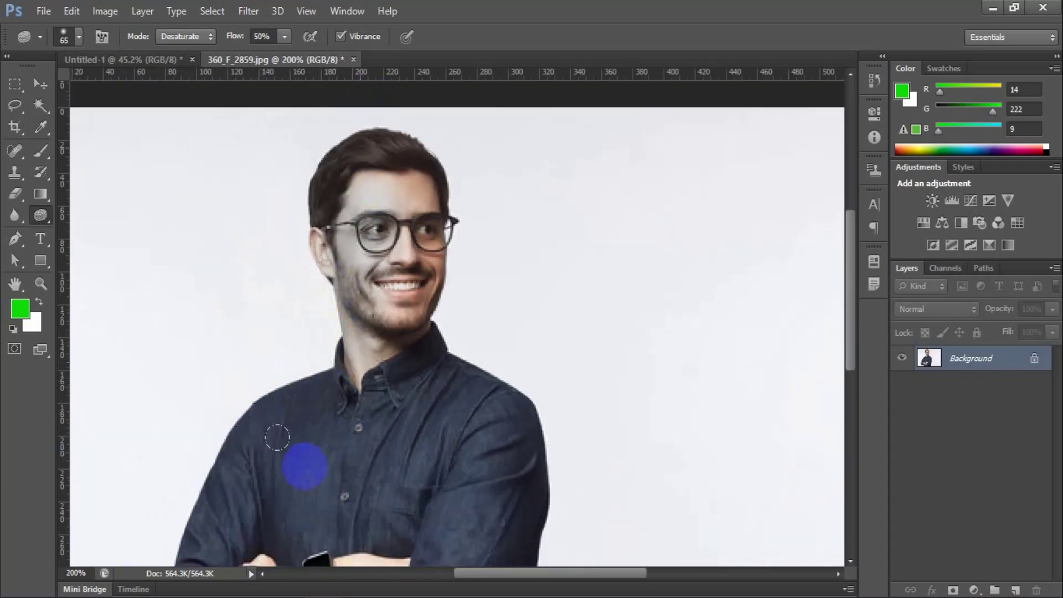
scroll(322, 378, down, 2)
scroll(349, 405, down, 5)
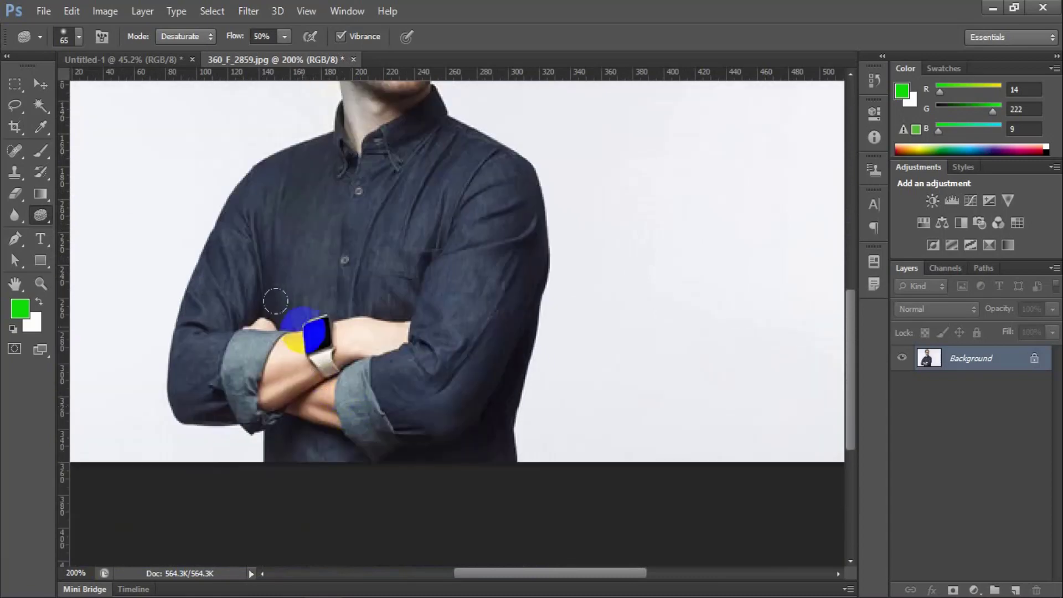
mouse_move(300, 298)
mouse_down()
mouse_move(301, 477)
mouse_move(308, 255)
mouse_move(294, 372)
mouse_move(268, 307)
mouse_move(299, 348)
mouse_move(254, 279)
mouse_move(261, 420)
mouse_move(270, 354)
mouse_move(252, 302)
mouse_move(262, 336)
mouse_up()
scroll(285, 280, up, 2)
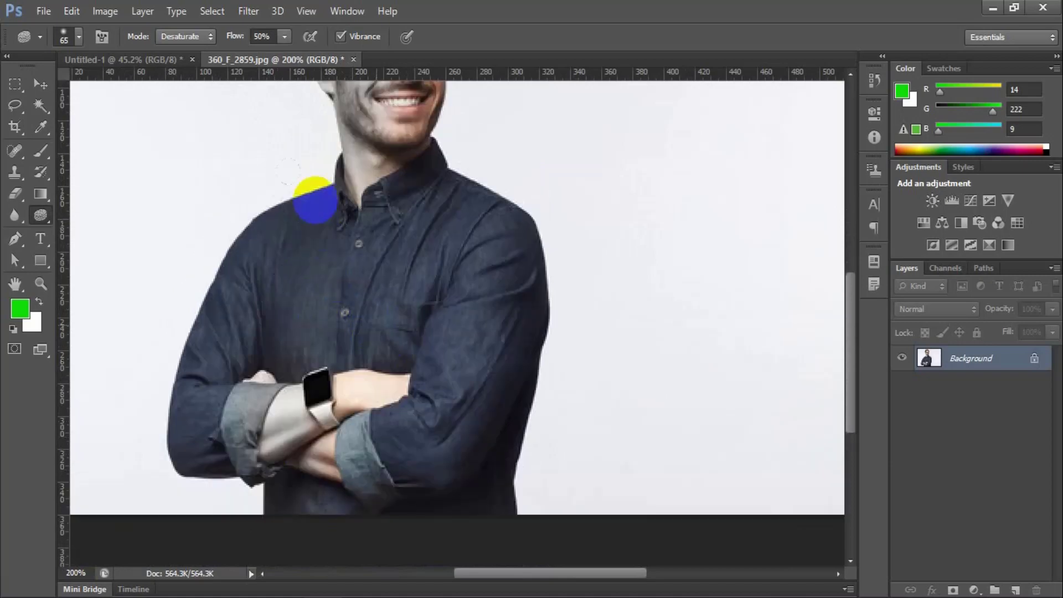
scroll(376, 243, up, 5)
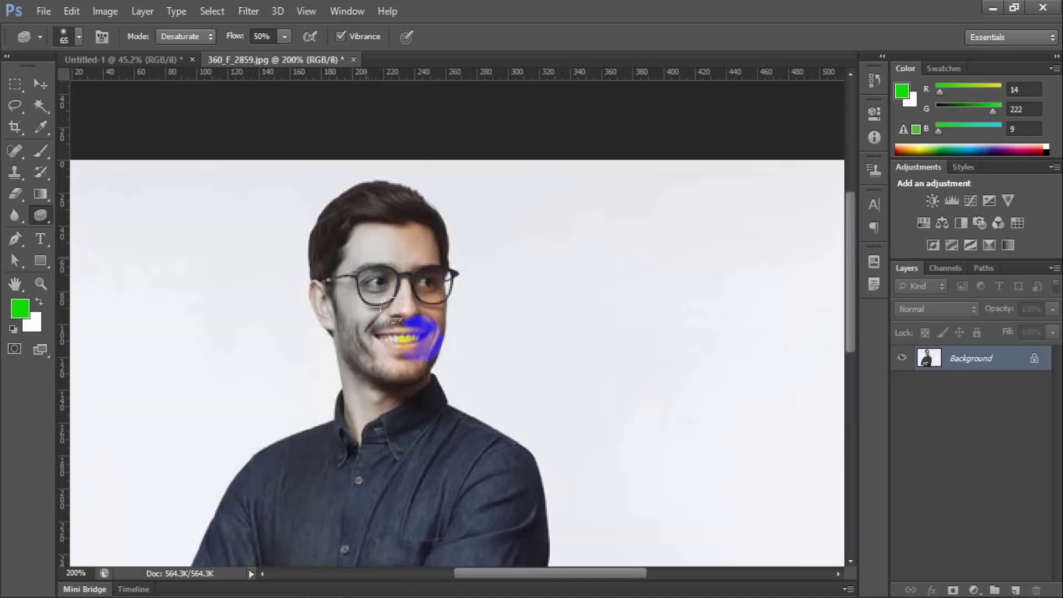
scroll(382, 310, down, 1)
scroll(384, 238, down, 2)
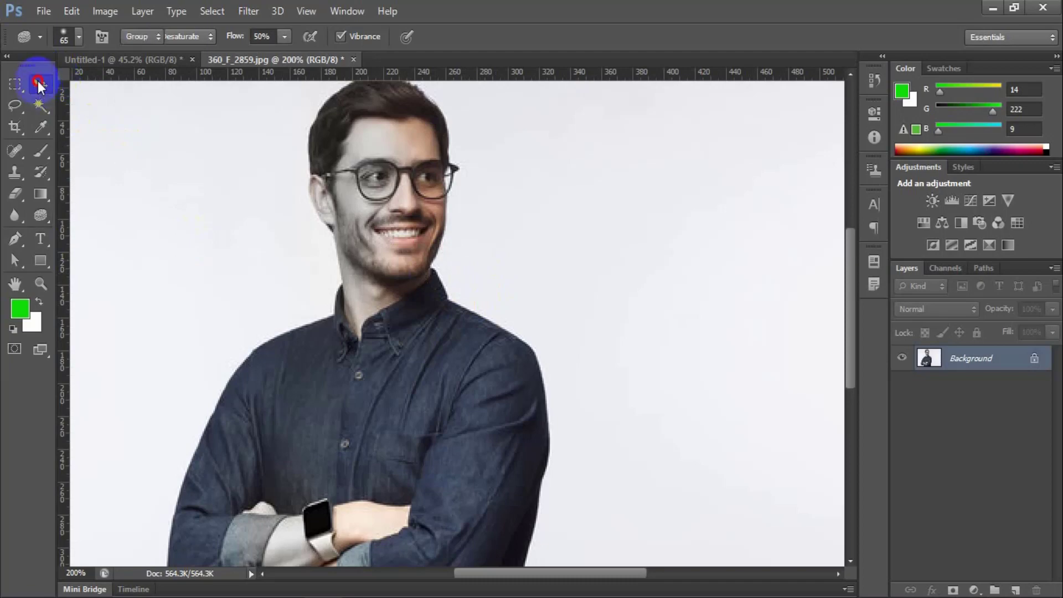
click(40, 83)
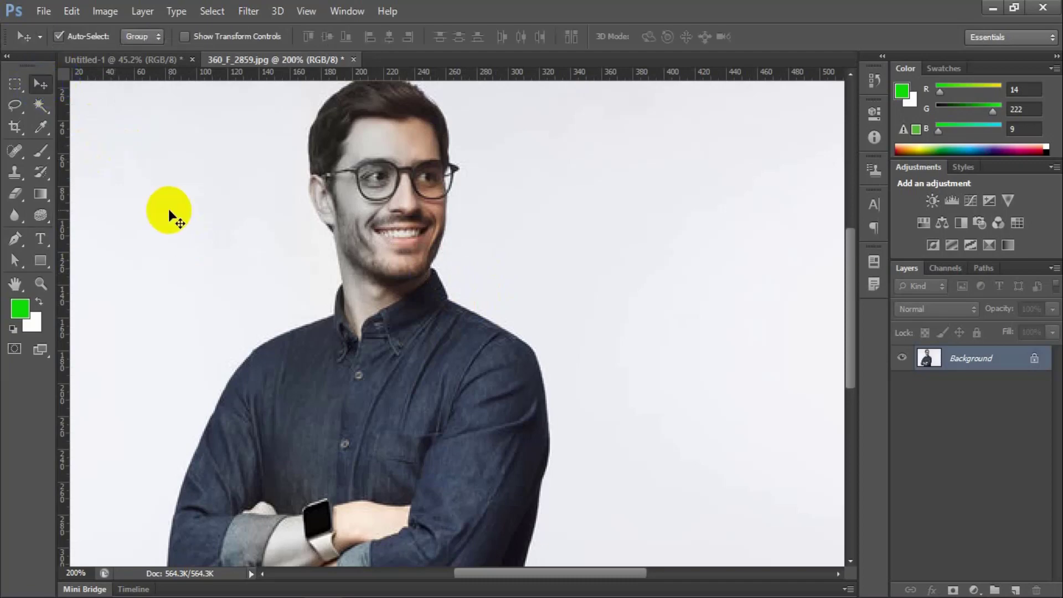
Step: Activate the Sponge tool in Desaturate mode and duplicate the Background layer
click(38, 214)
click(110, 245)
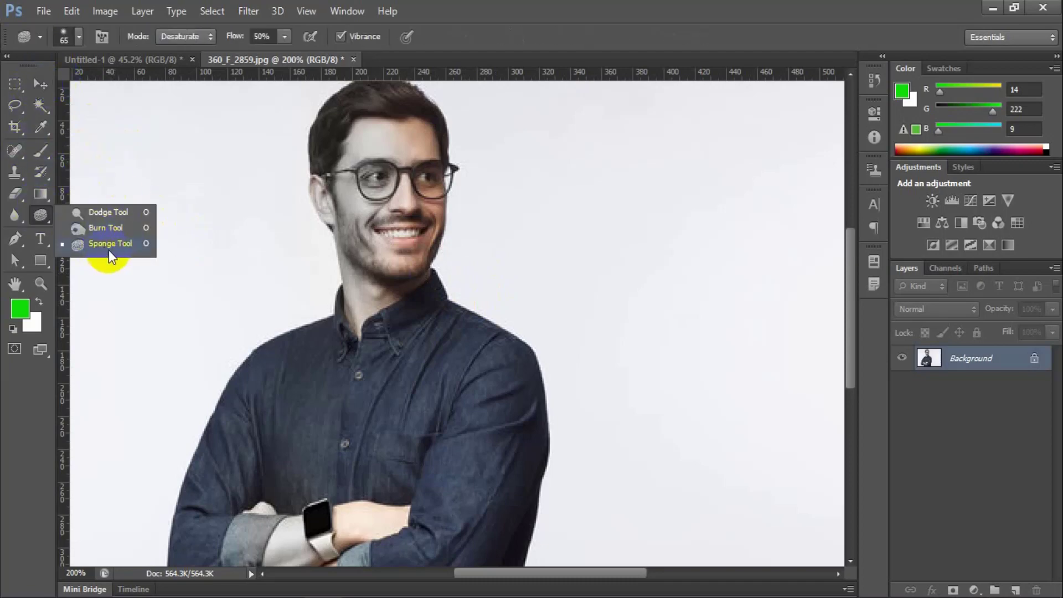
click(108, 248)
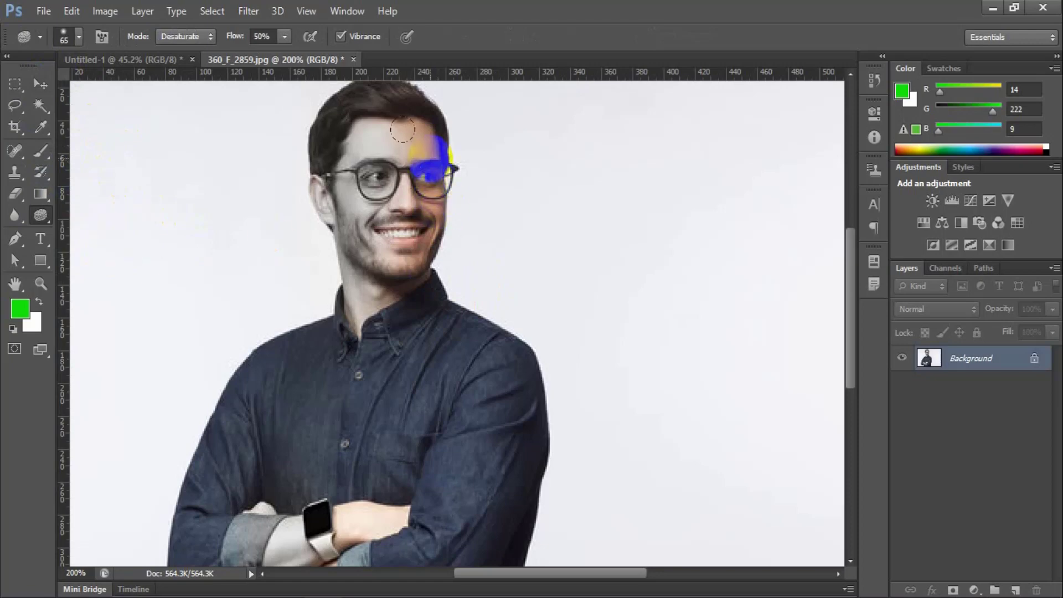
key(ctrl+j)
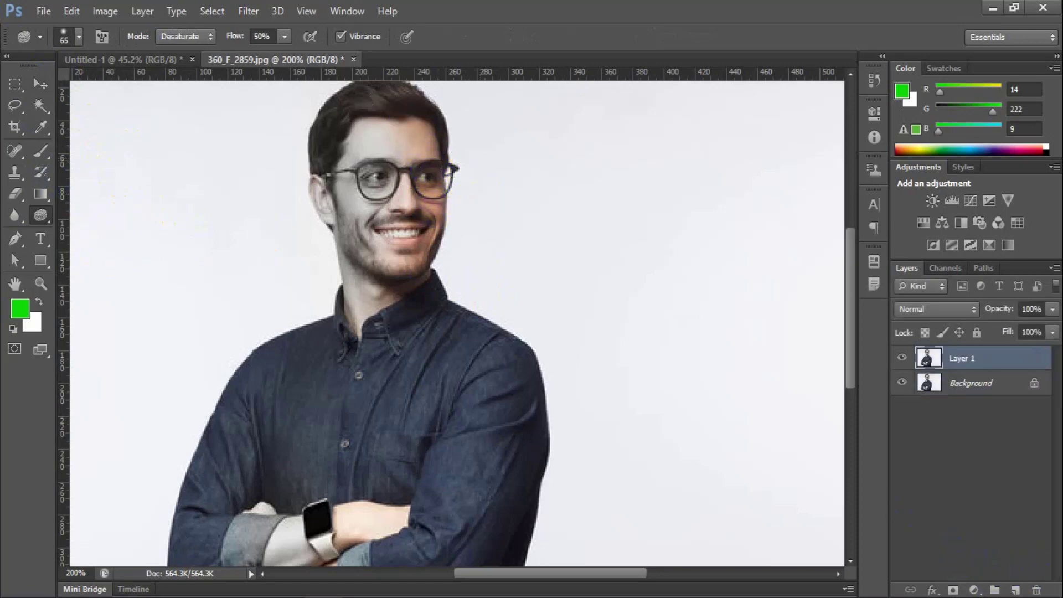
Step: Desaturate the still coloured parts of the face and the shirt collar area on Layer 1 with the Sponge tool
mouse_move(402, 138)
mouse_down()
mouse_move(427, 230)
mouse_move(409, 112)
mouse_move(382, 279)
mouse_move(422, 161)
mouse_move(410, 298)
mouse_move(352, 80)
mouse_move(327, 108)
mouse_move(457, 114)
mouse_up()
scroll(481, 256, up, 1)
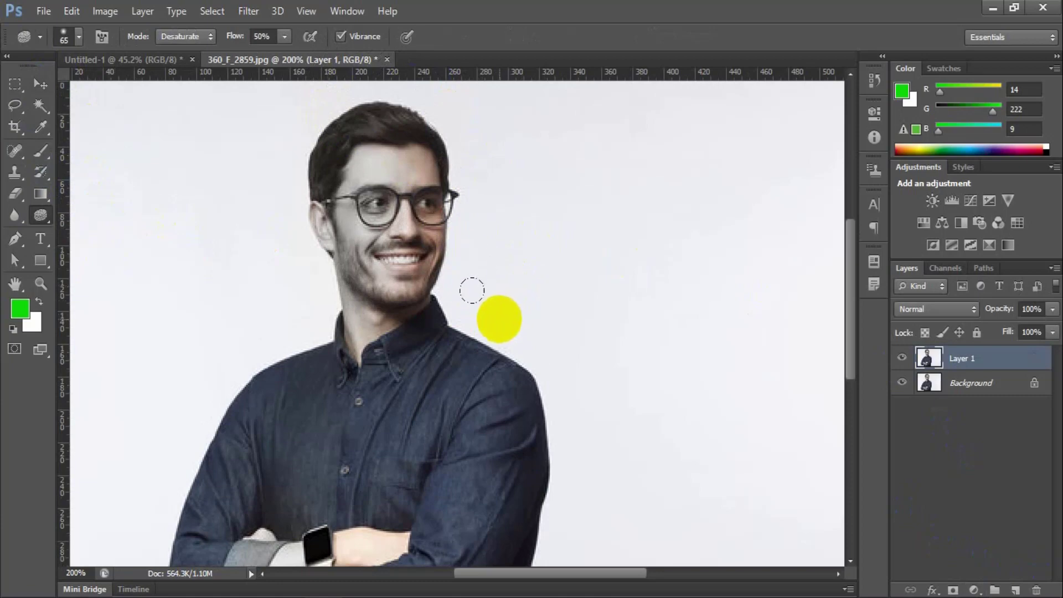
mouse_move(438, 280)
mouse_down()
mouse_move(416, 268)
mouse_move(387, 286)
mouse_move(424, 197)
mouse_move(406, 178)
mouse_move(411, 389)
mouse_up()
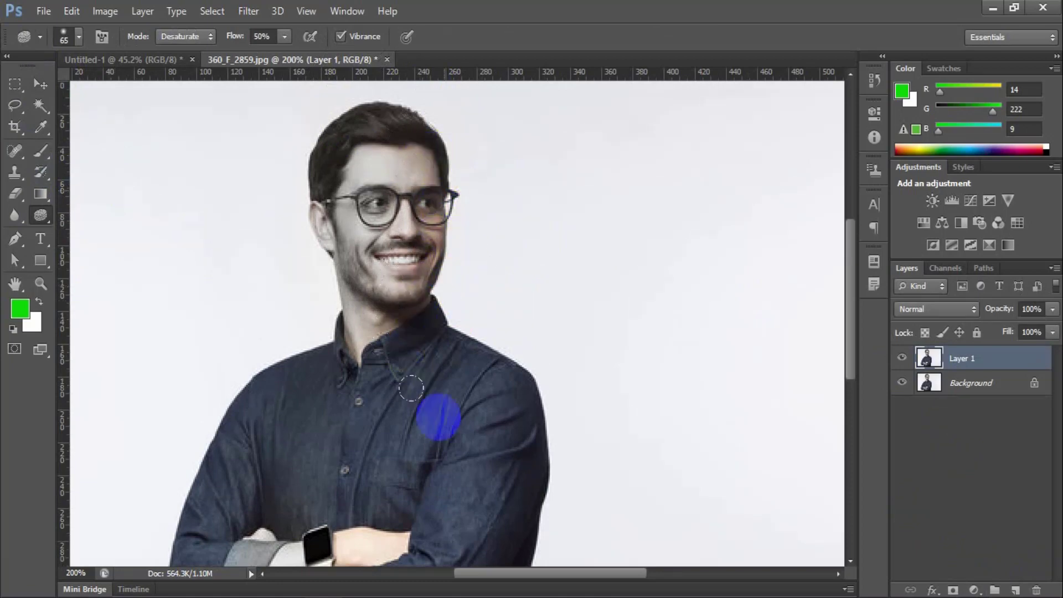
Step: Desaturate the shirt front, the other forearm and the rolled cuff on Layer 1 with the Sponge tool
scroll(419, 395, down, 4)
mouse_move(412, 137)
mouse_down()
mouse_move(388, 199)
mouse_move(346, 238)
mouse_move(347, 417)
mouse_move(327, 485)
mouse_move(347, 388)
mouse_move(287, 509)
mouse_move(374, 416)
mouse_move(299, 508)
mouse_move(323, 510)
mouse_move(425, 424)
mouse_up()
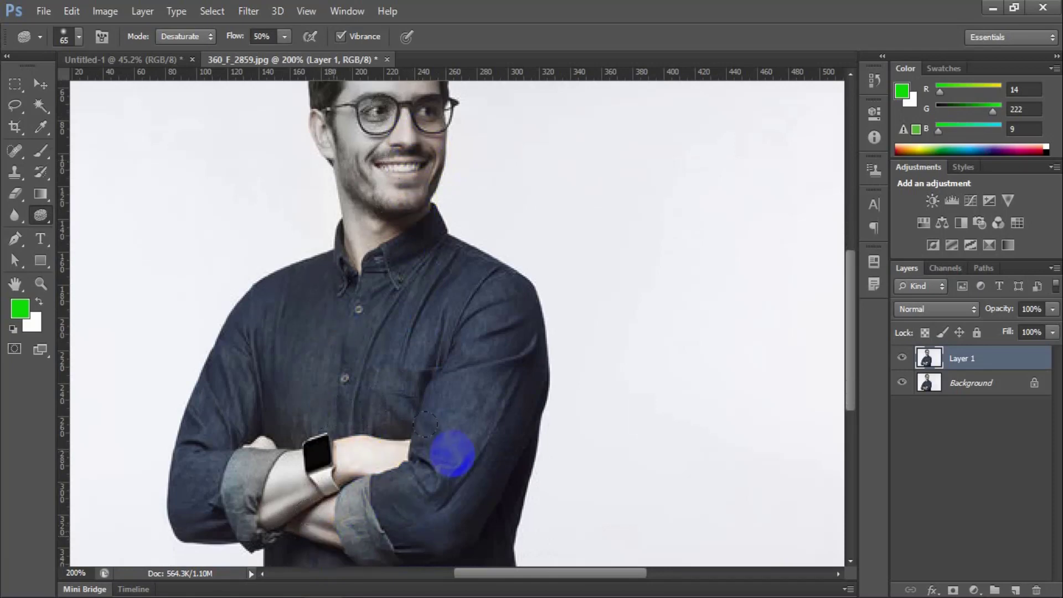
scroll(435, 388, up, 10)
scroll(435, 388, down, 7)
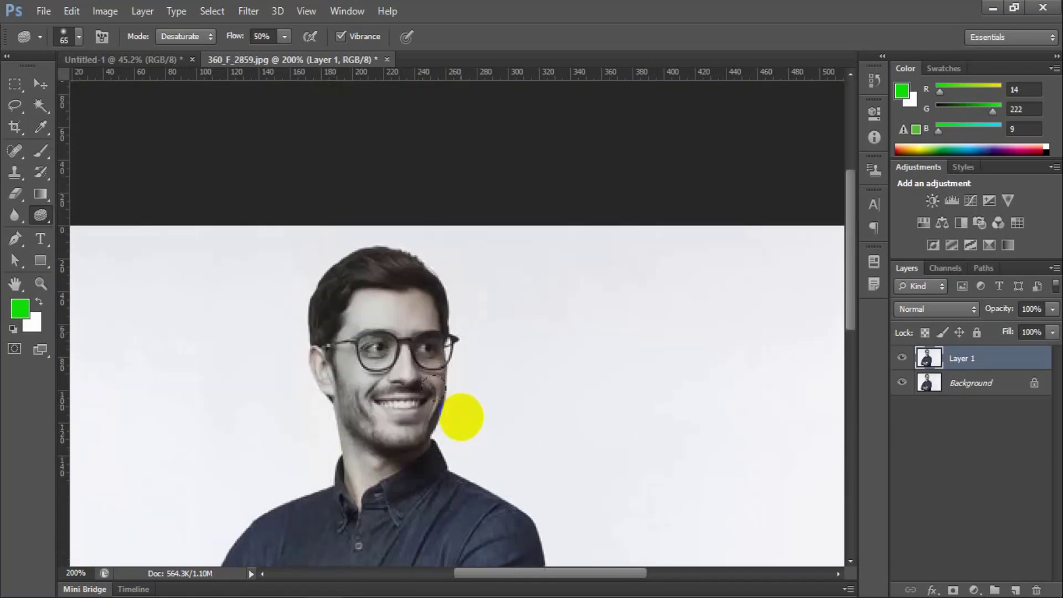
scroll(434, 388, down, 2)
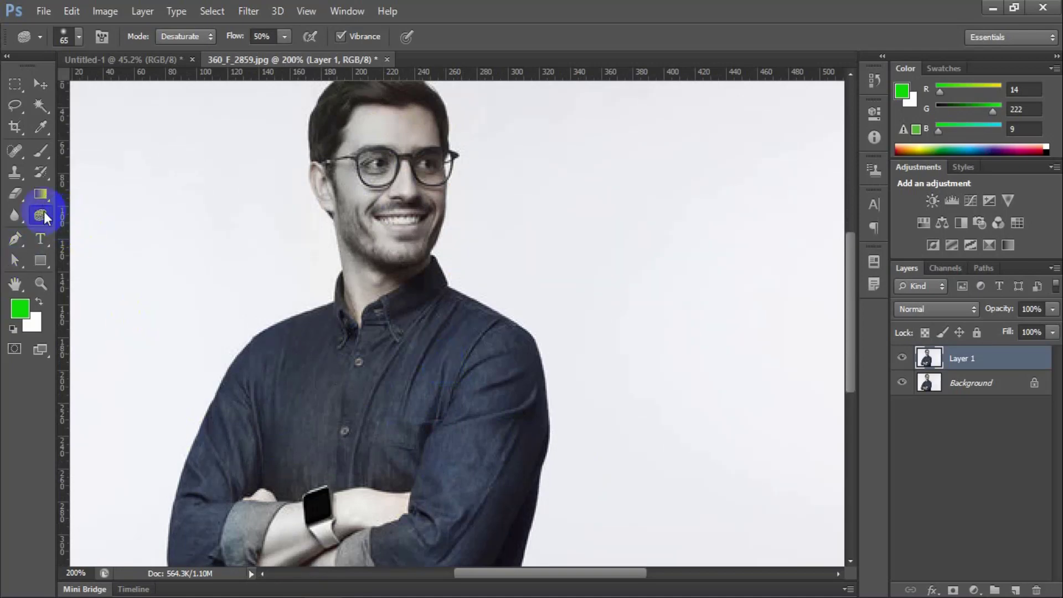
Step: Bring up the choice of Dodge, Burn and Sponge tools
drag(44, 213, 101, 219)
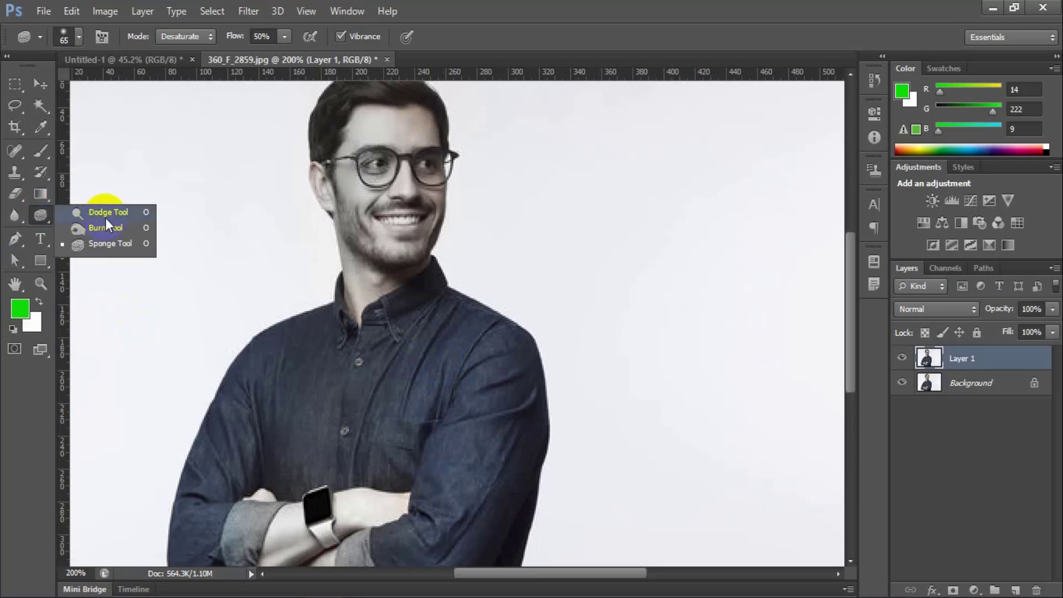